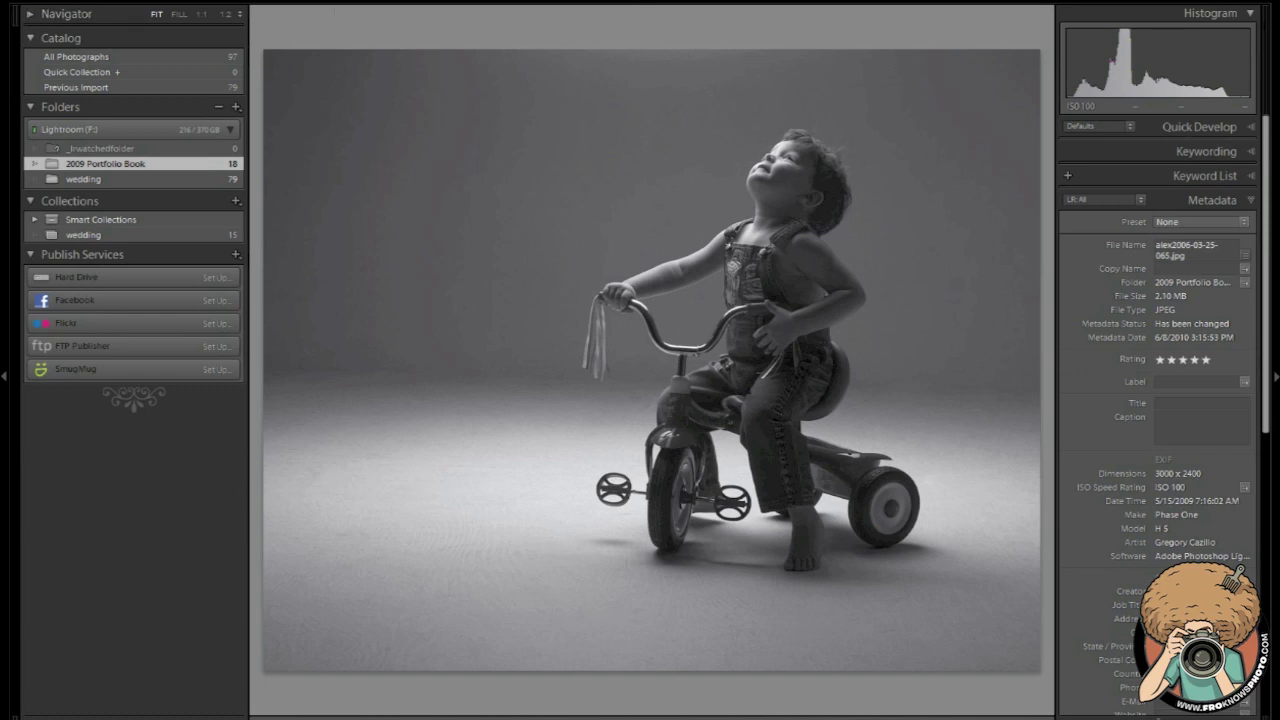
Bring up the Export dialog for the tricycle photo, leaving Export To on Hard Drive
left_click(28, 5)
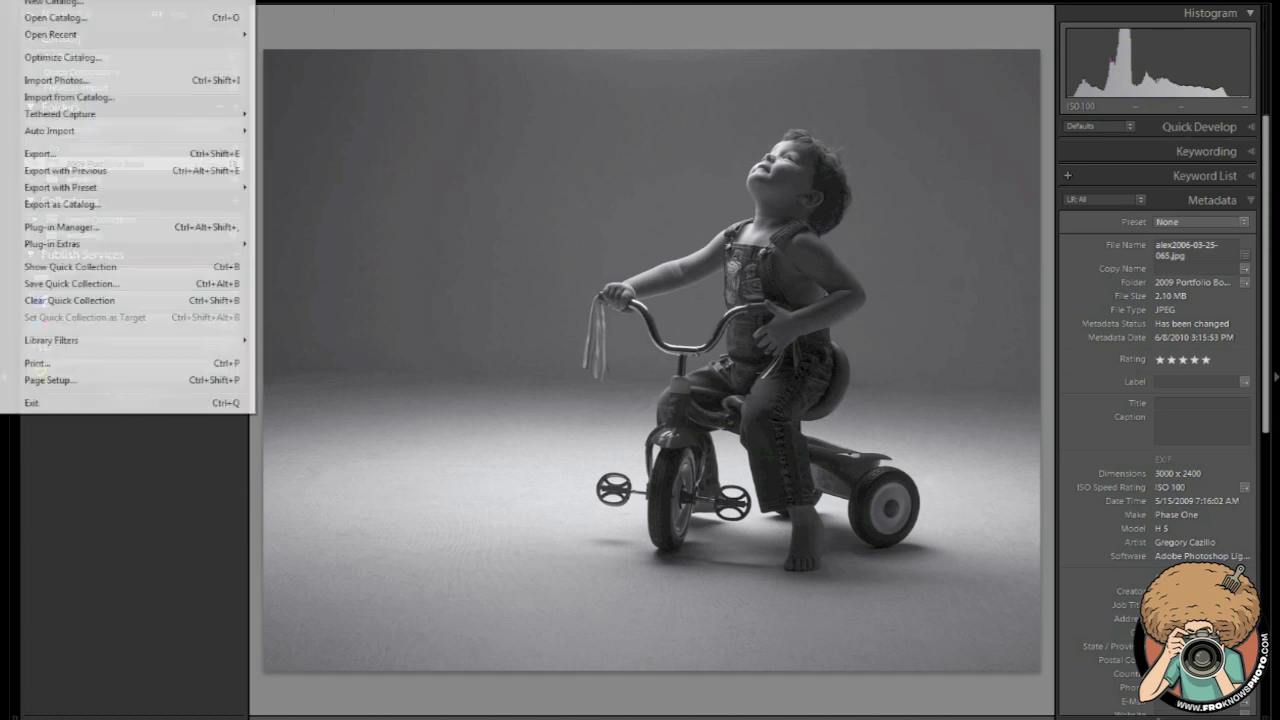
left_click(130, 157)
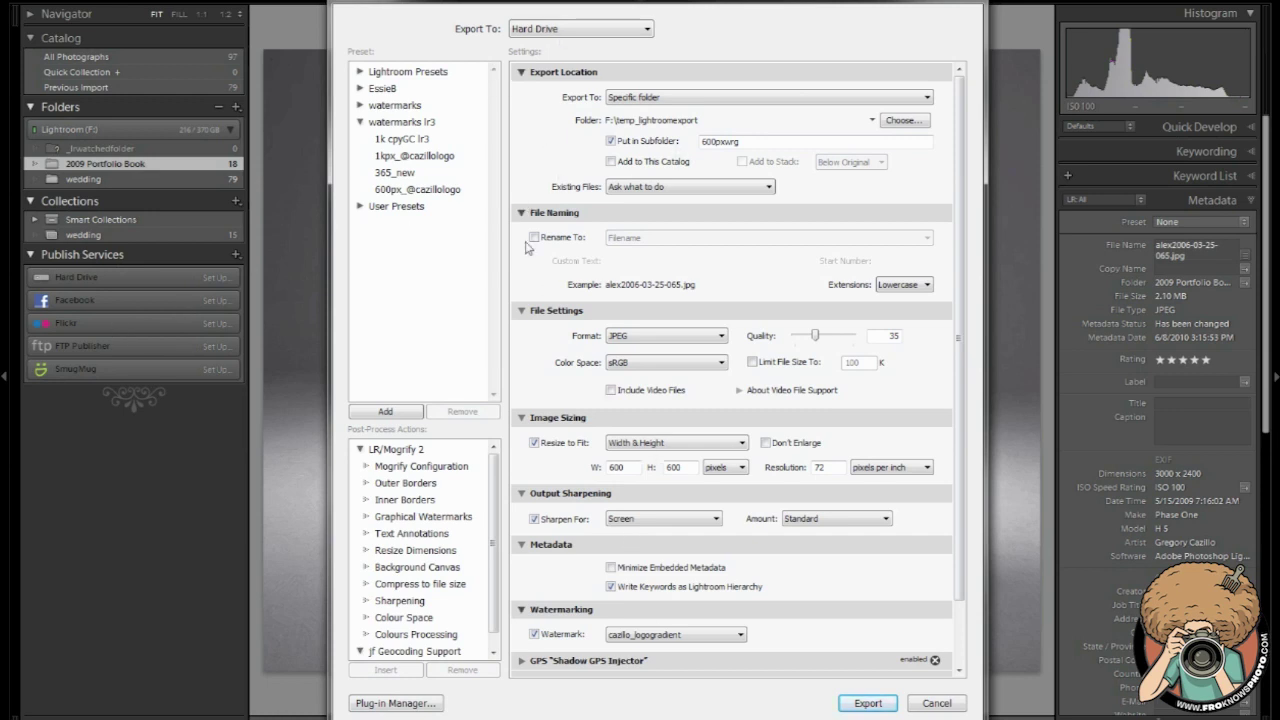
left_click(542, 32)
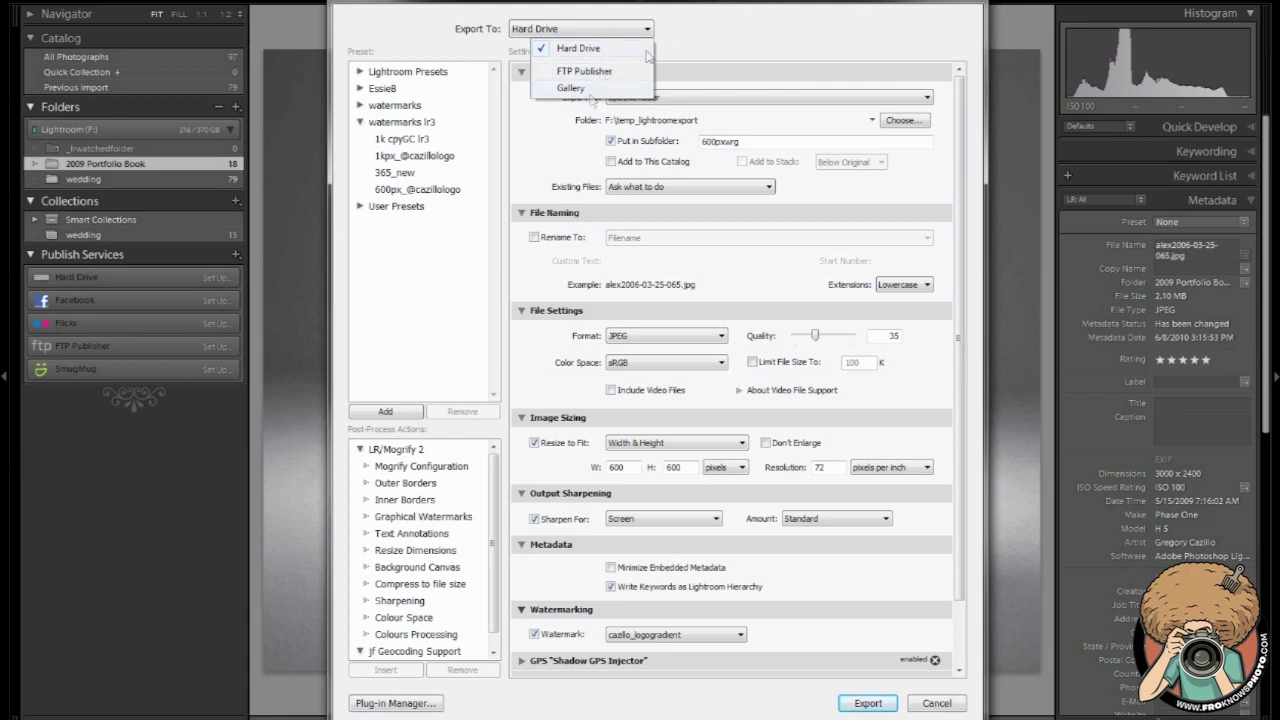
left_click(670, 50)
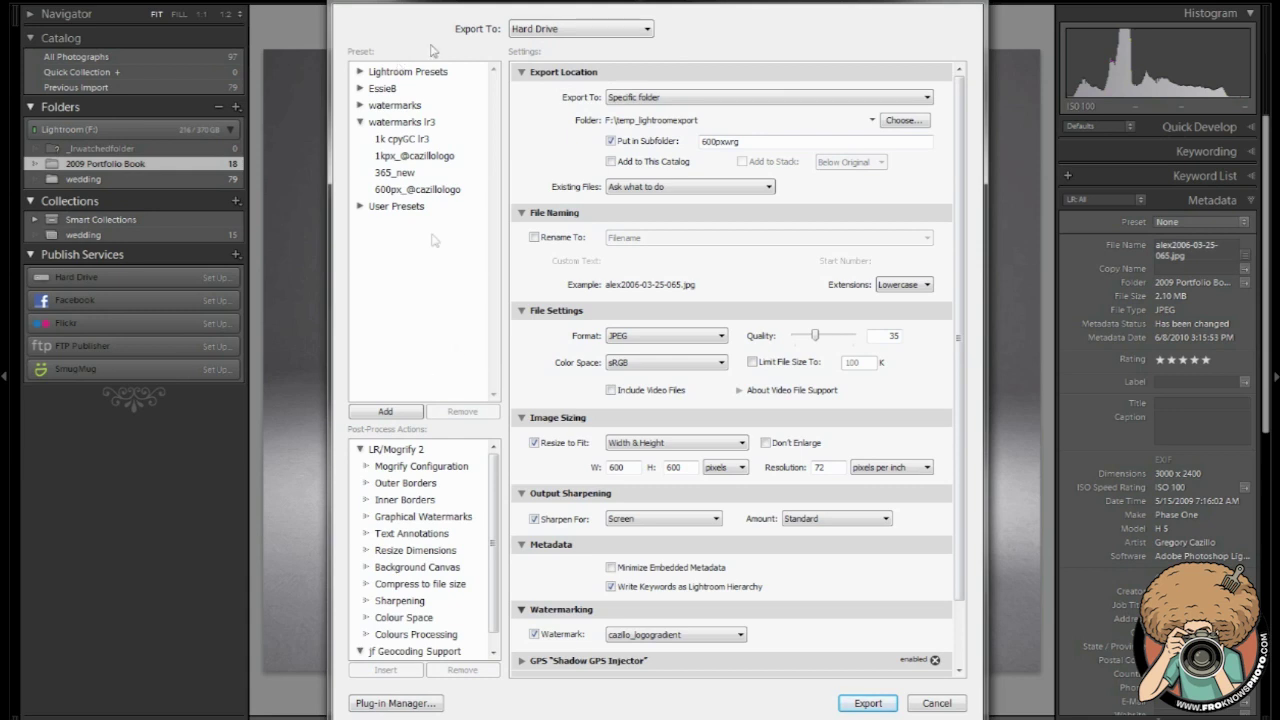
left_click(383, 413)
Try saving exports beside the original photo, toggling the Put in Subfolder option off and on
left_click(672, 103)
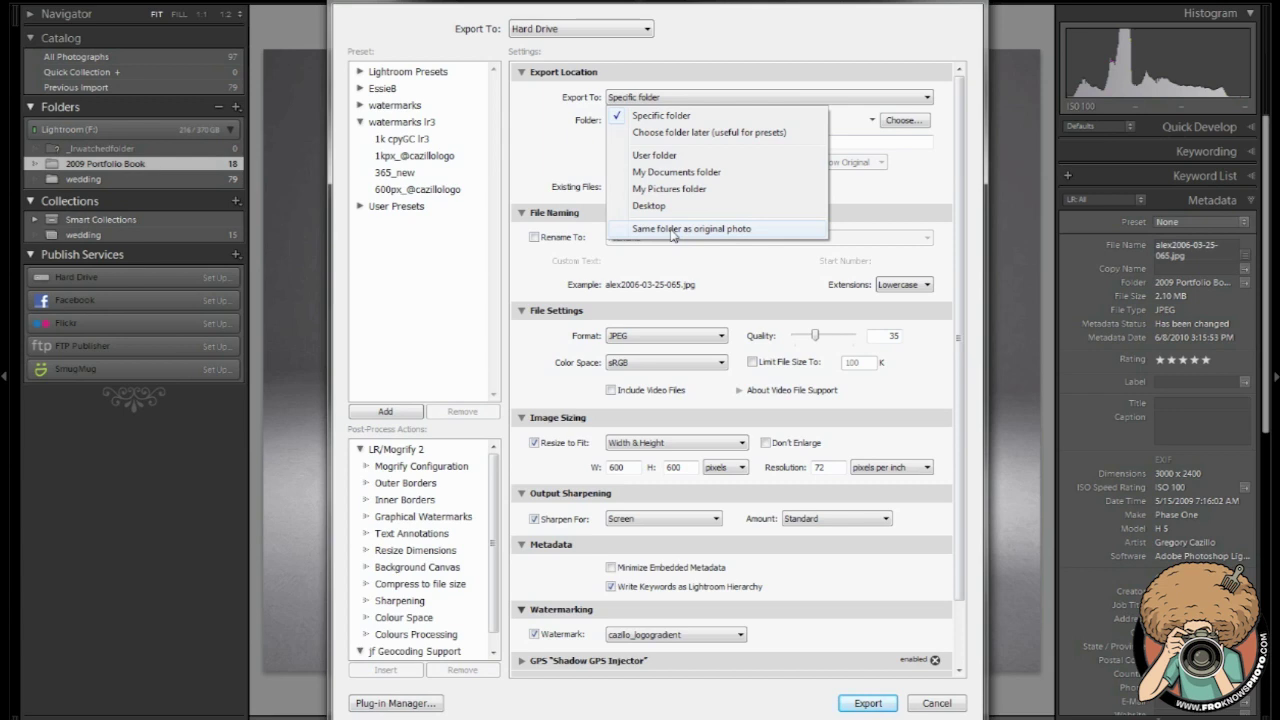
left_click(673, 234)
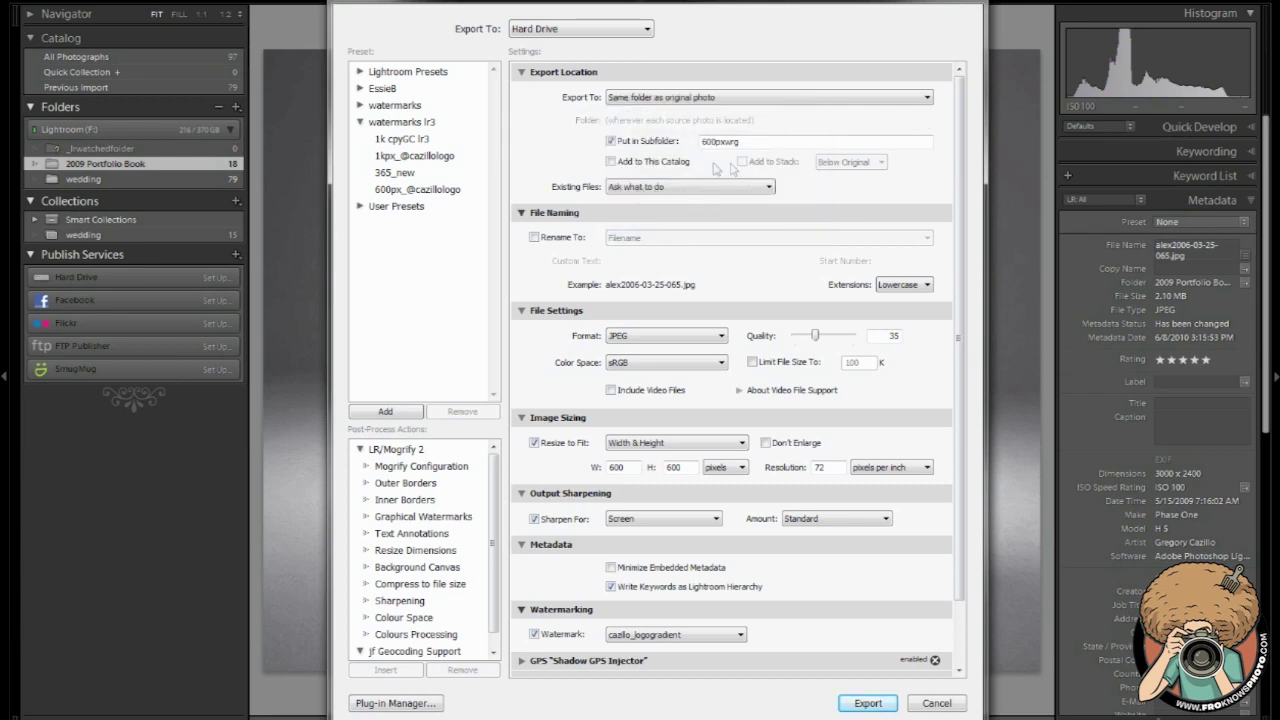
left_click(657, 143)
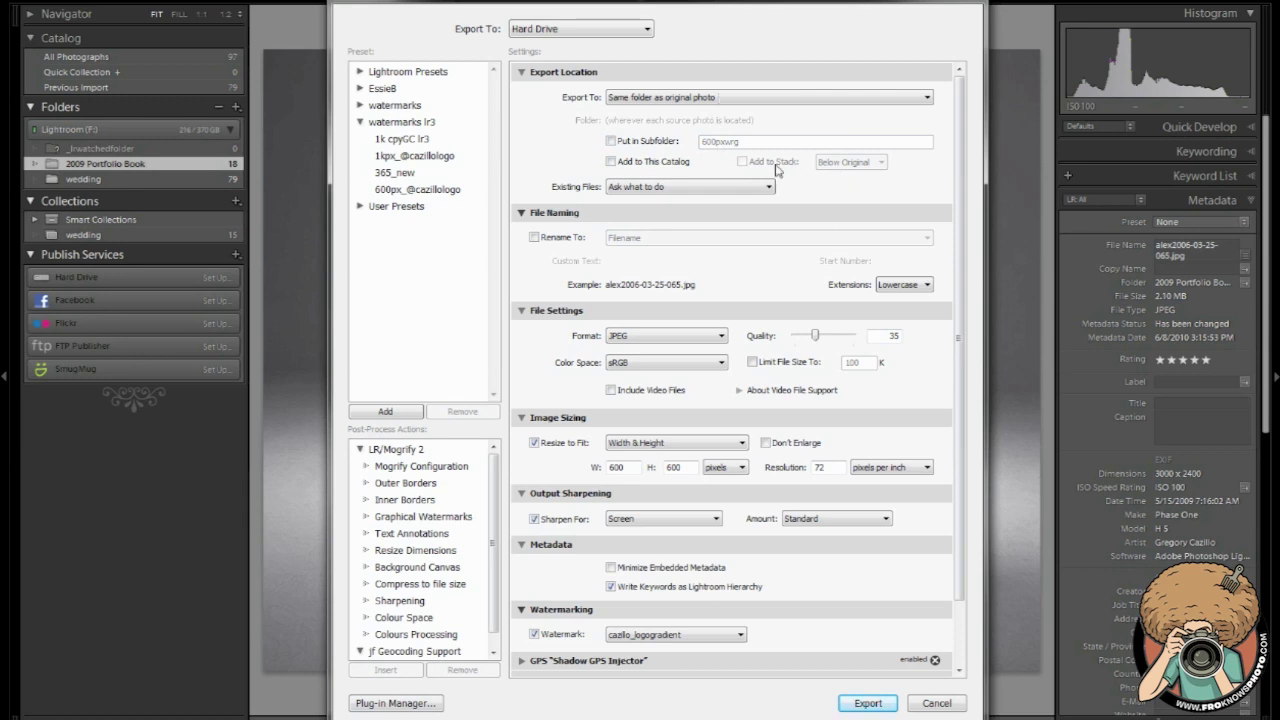
left_click(690, 98)
left_click(700, 228)
left_click(664, 142)
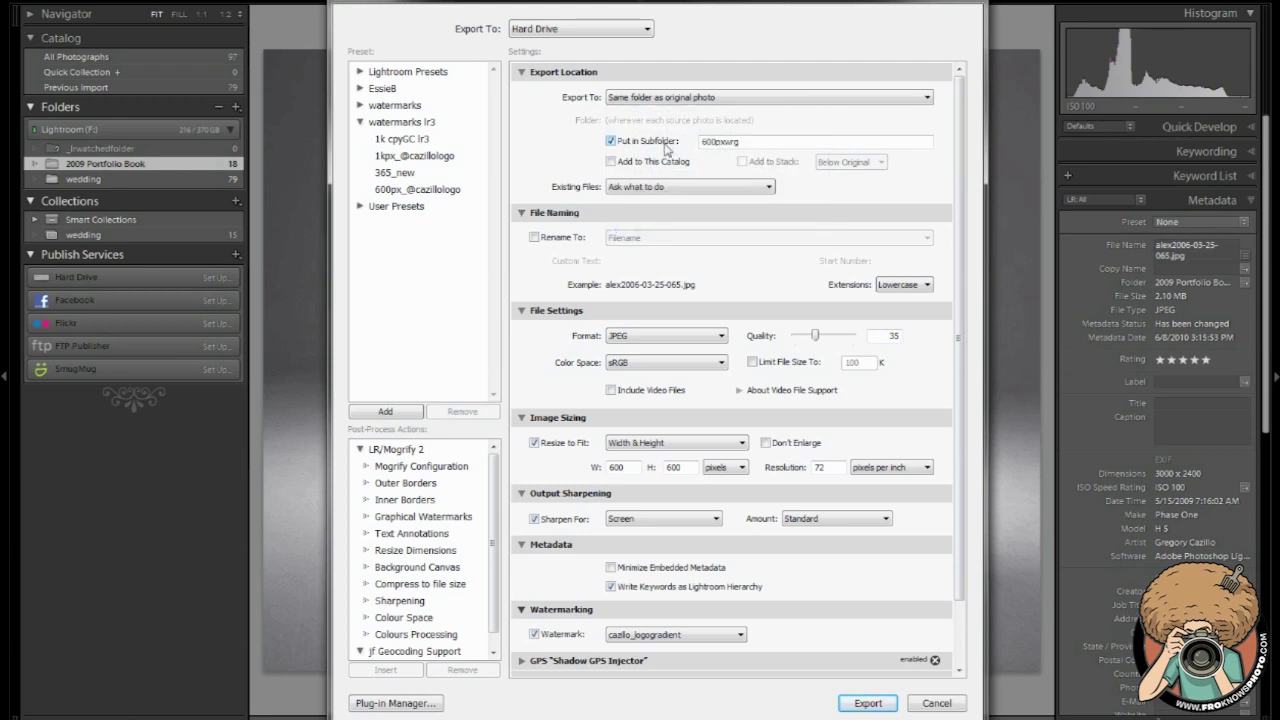
left_click(430, 190)
left_click(670, 98)
left_click(668, 236)
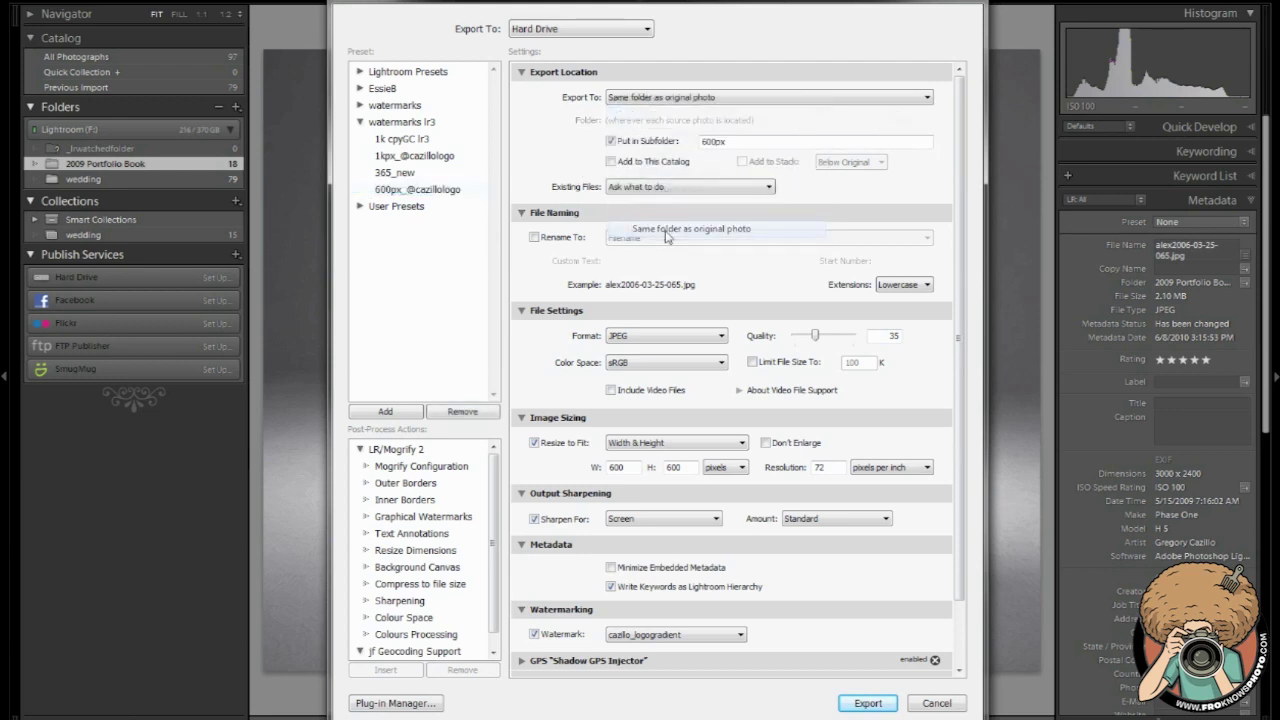
left_click(662, 141)
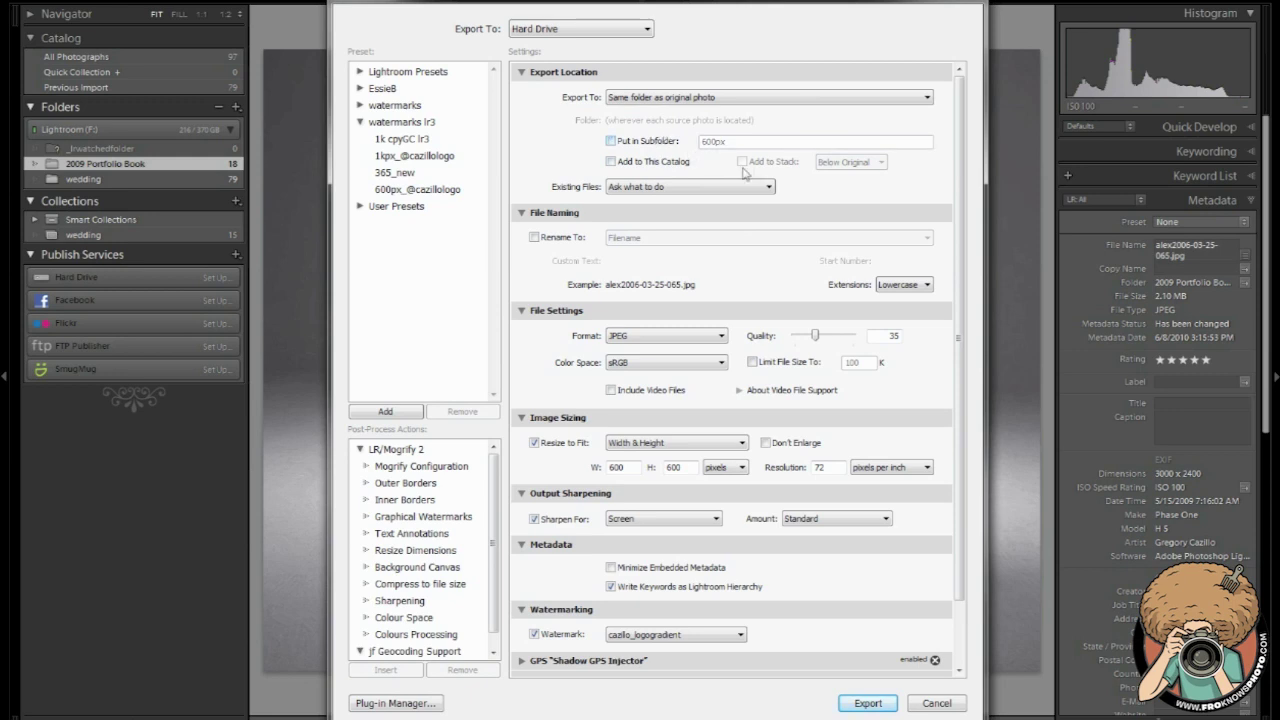
Review existing-file handling, PSD format and catalog stacking, then load the 600px_@cazillologo preset
left_click(729, 187)
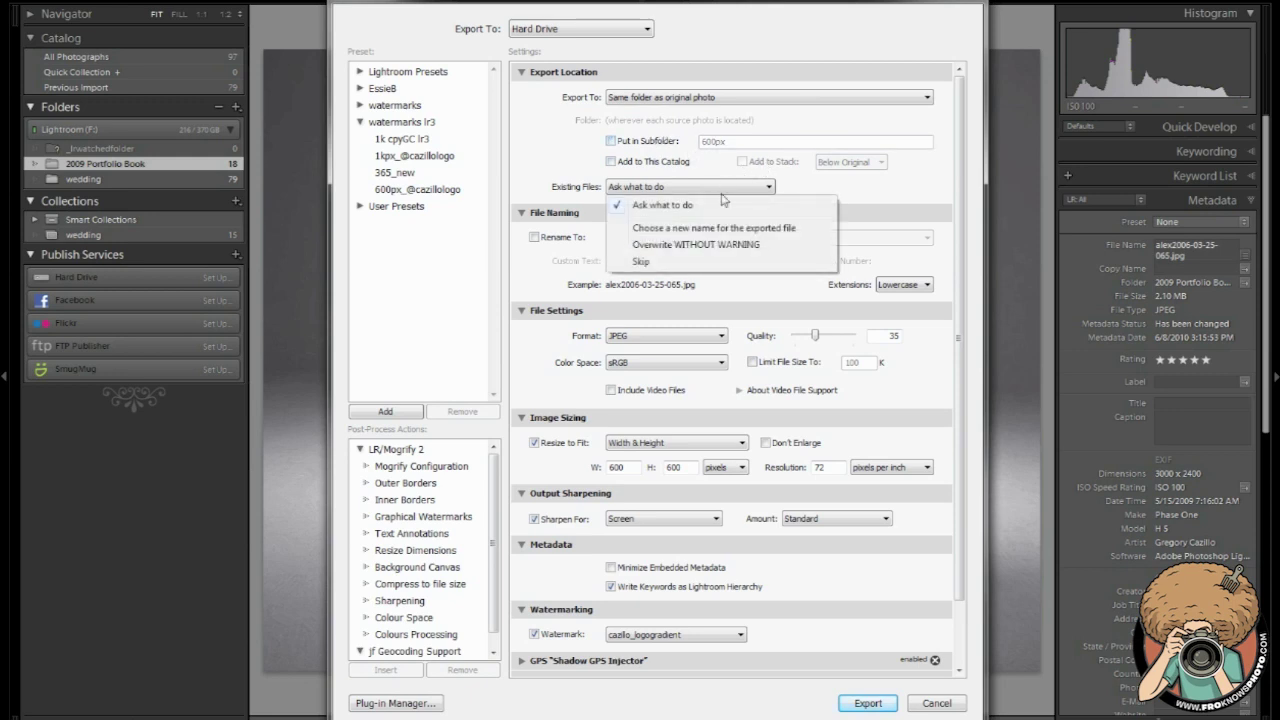
left_click(728, 167)
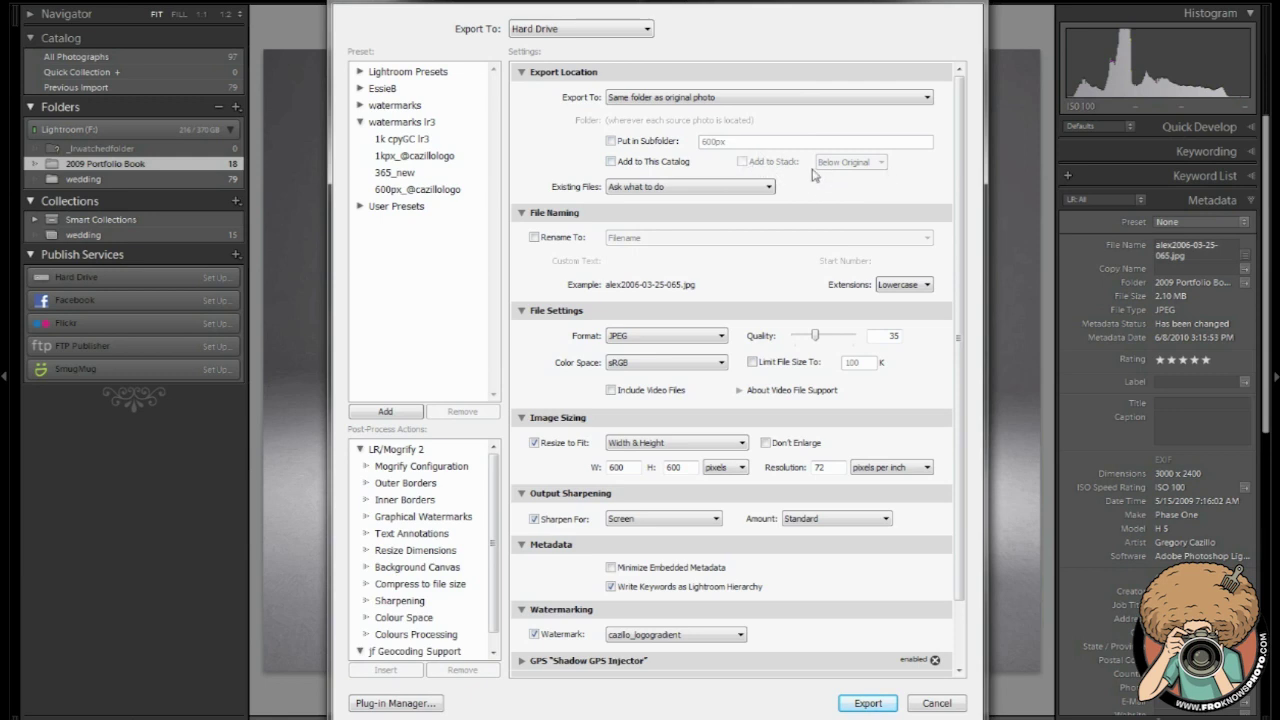
left_click(690, 336)
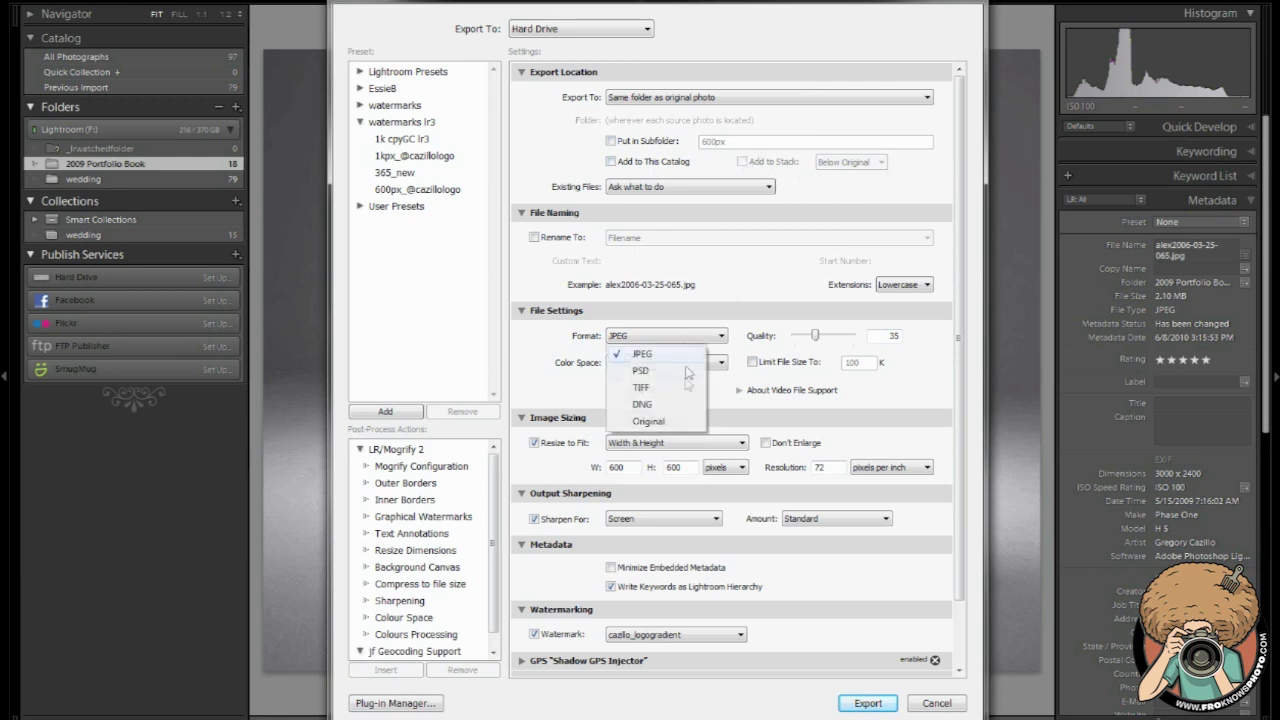
left_click(688, 372)
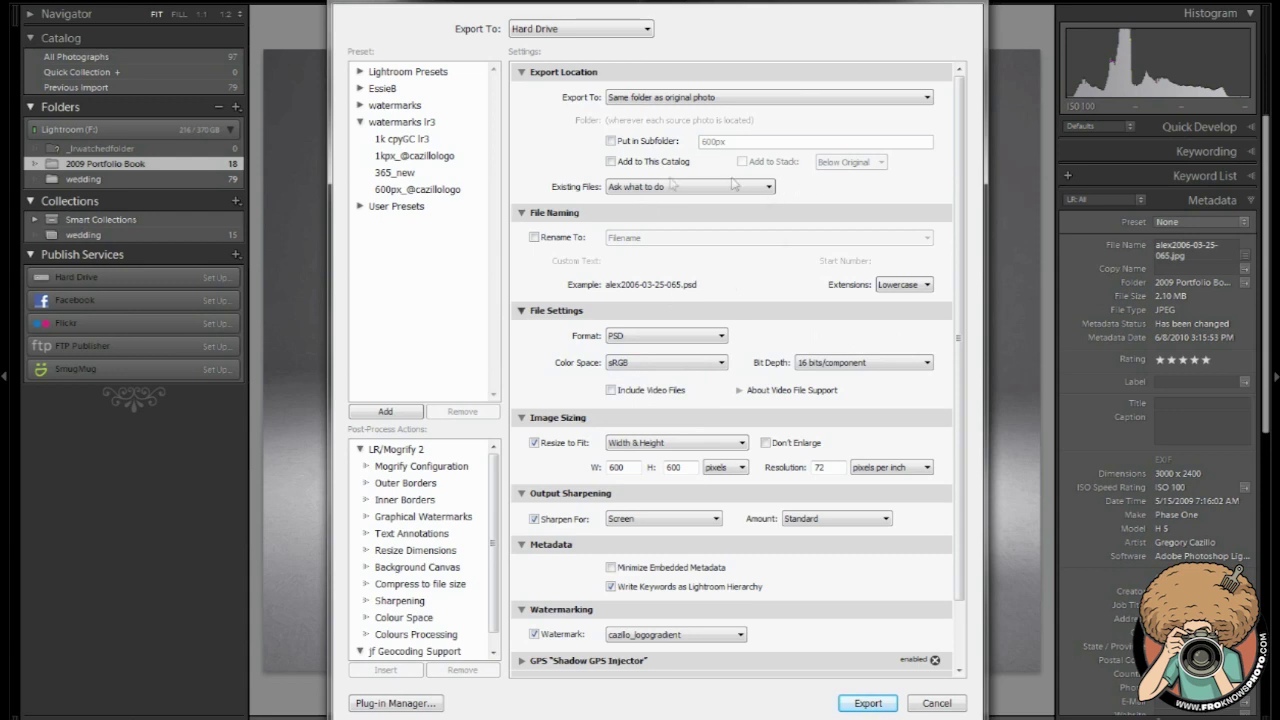
left_click(610, 161)
left_click(786, 164)
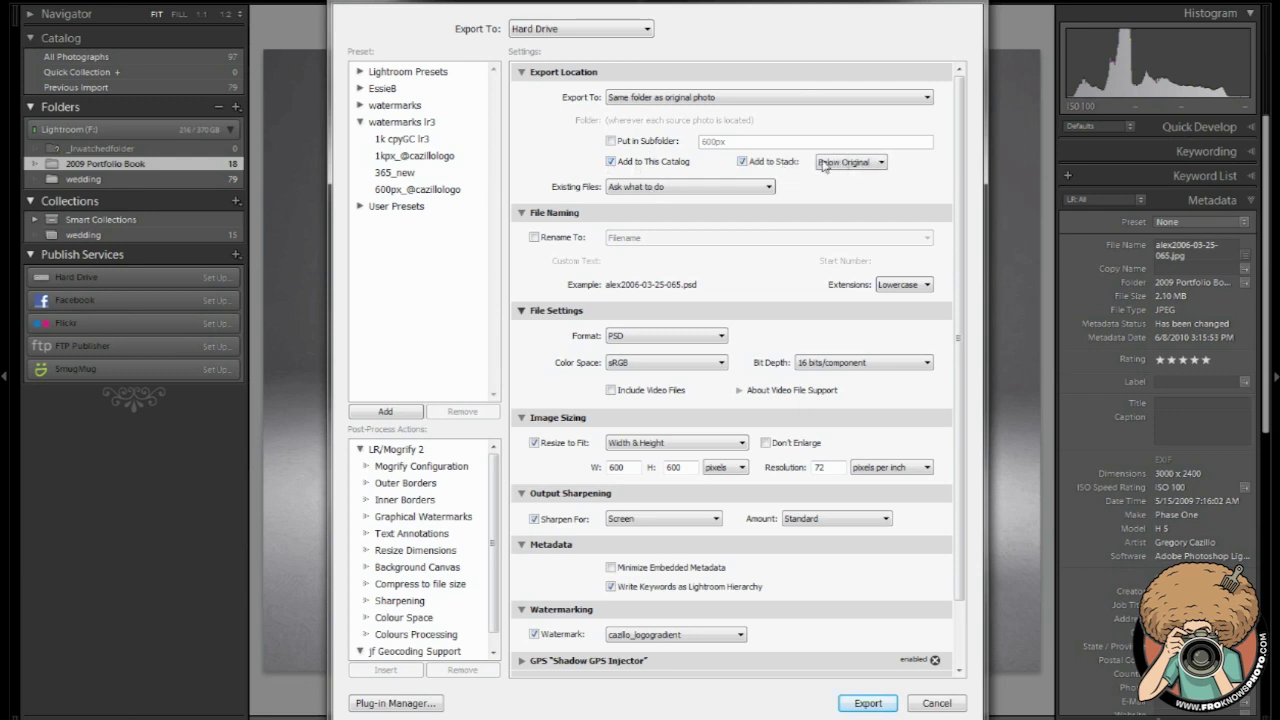
left_click(417, 191)
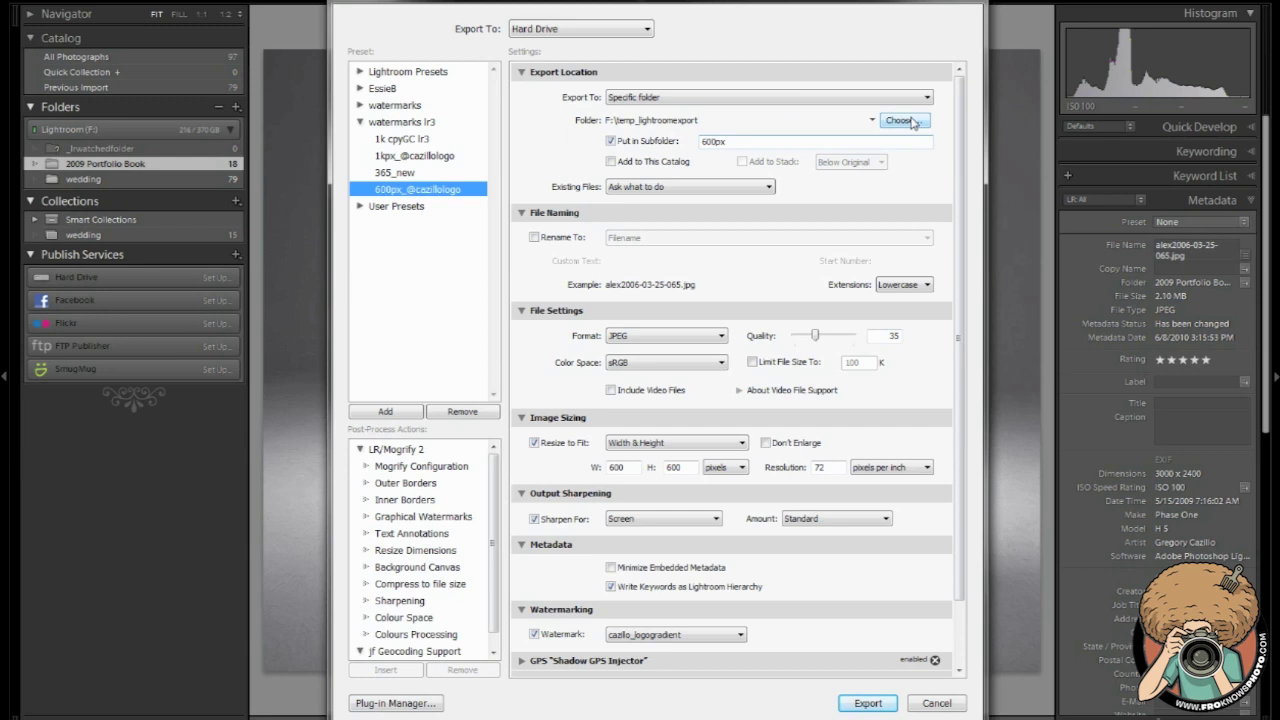
Collapse Export Location and File Naming to reveal the sRGB JPEG quality 35 file settings
left_click(521, 78)
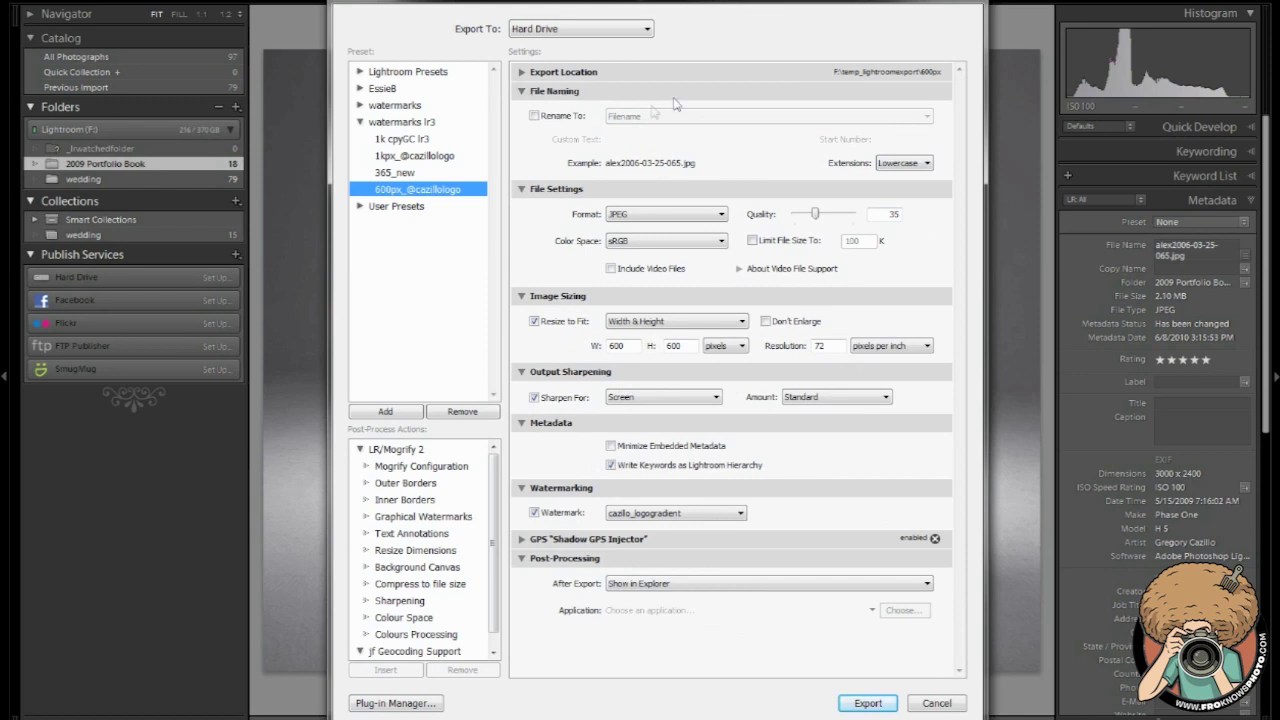
left_click(521, 91)
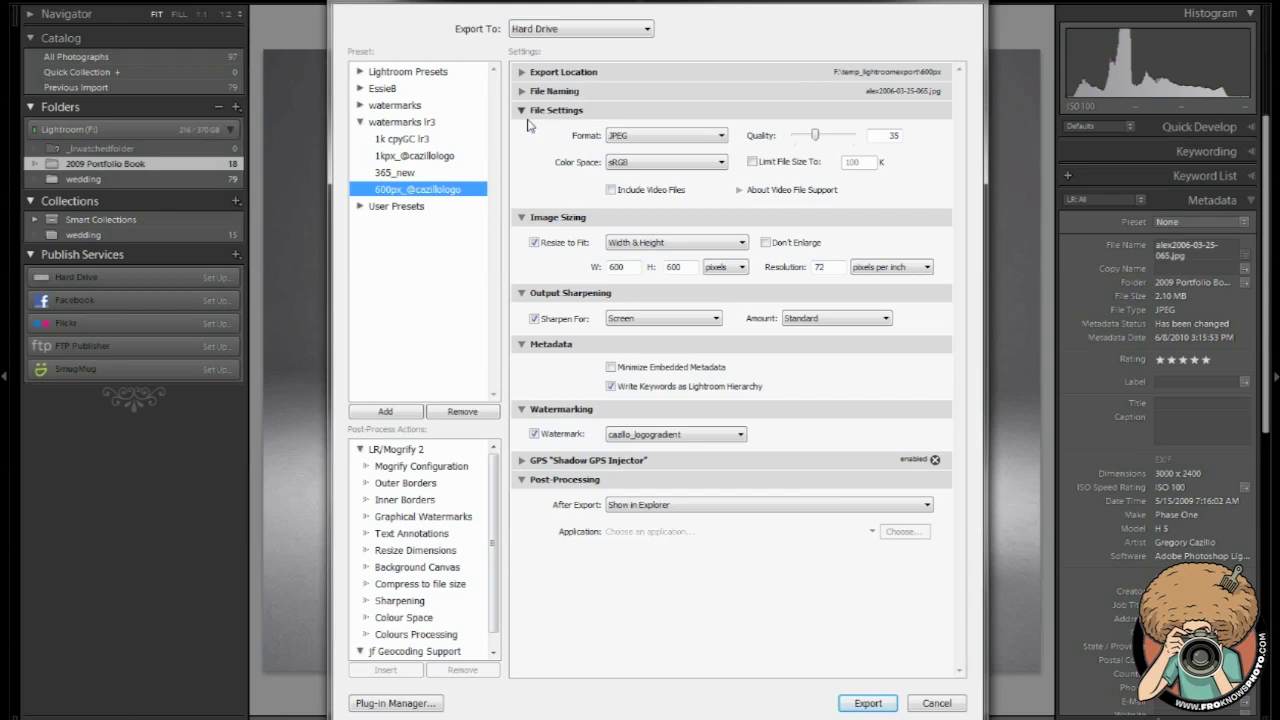
Keep JPEG format and sRGB colour space while raising JPEG quality from 35 to 37
left_click(613, 136)
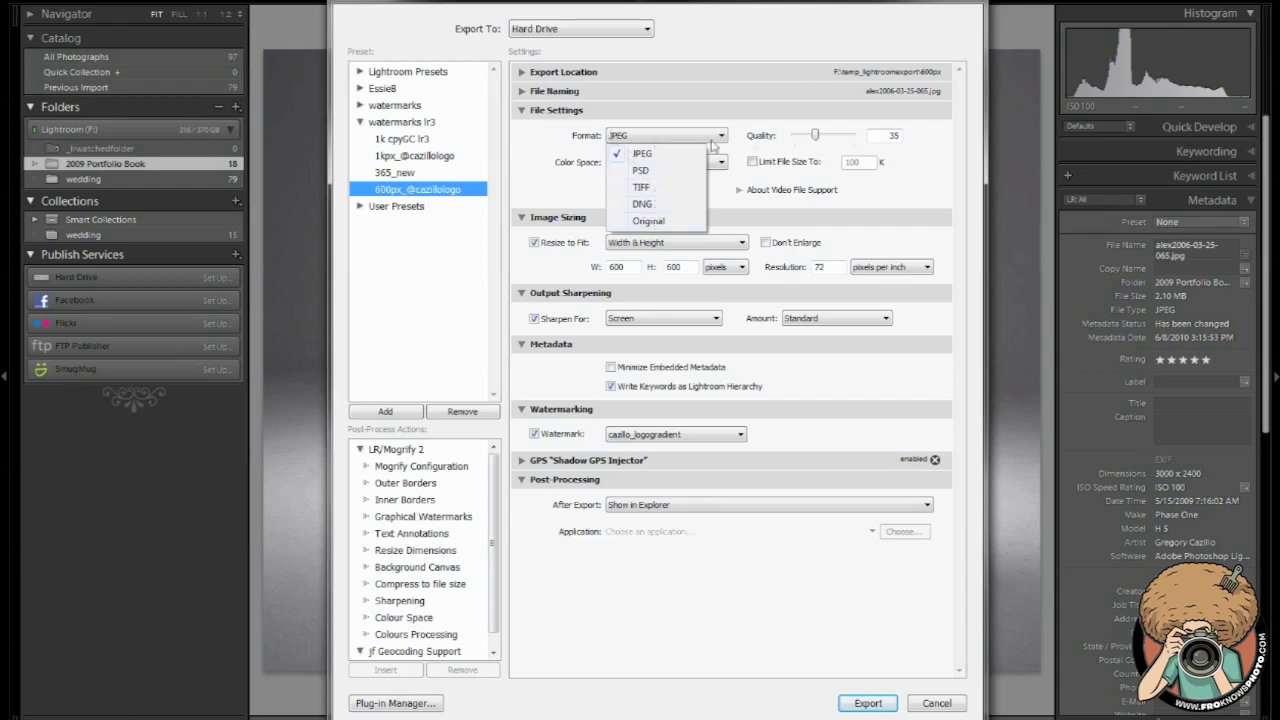
left_click(812, 145)
left_click_drag(817, 145, 818, 146)
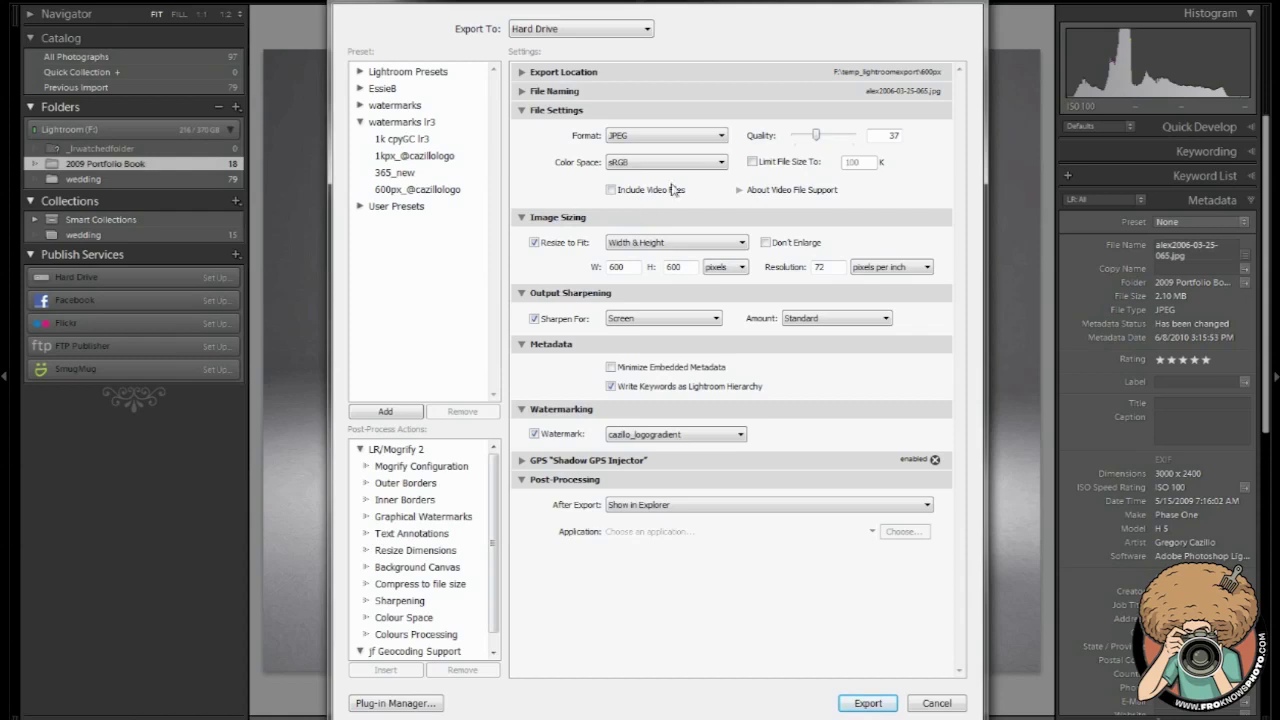
left_click(640, 165)
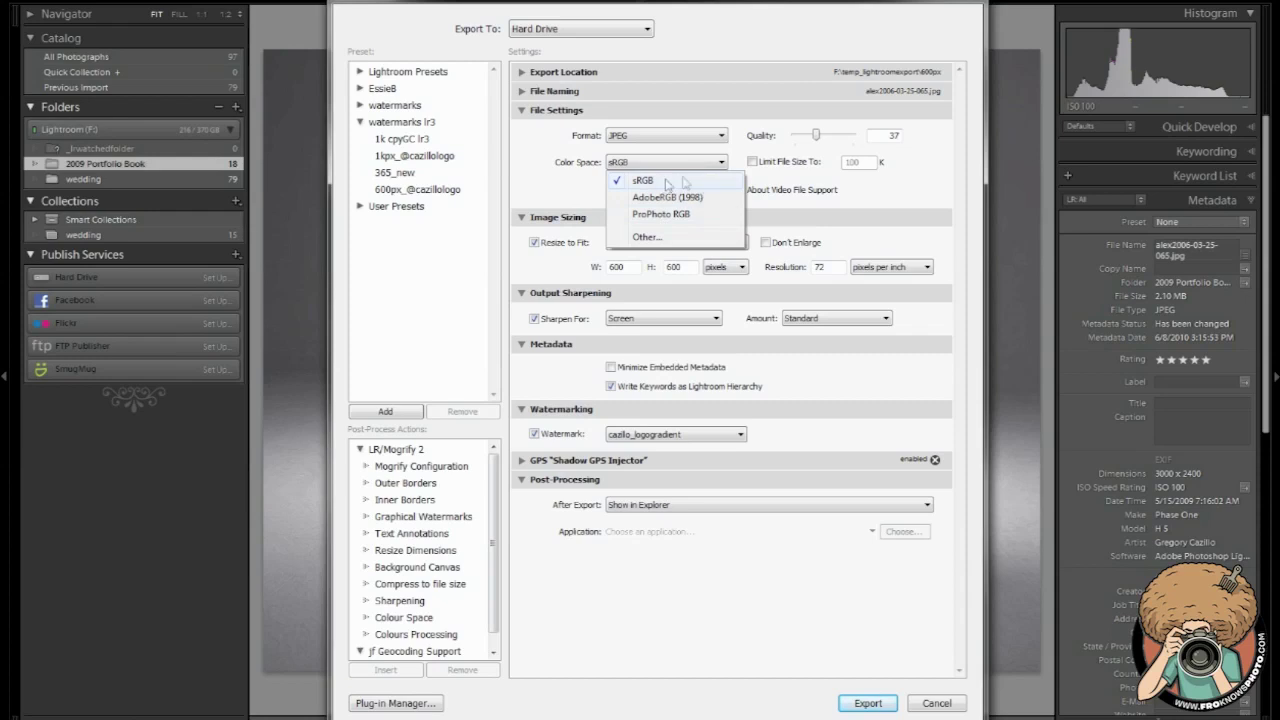
left_click(665, 182)
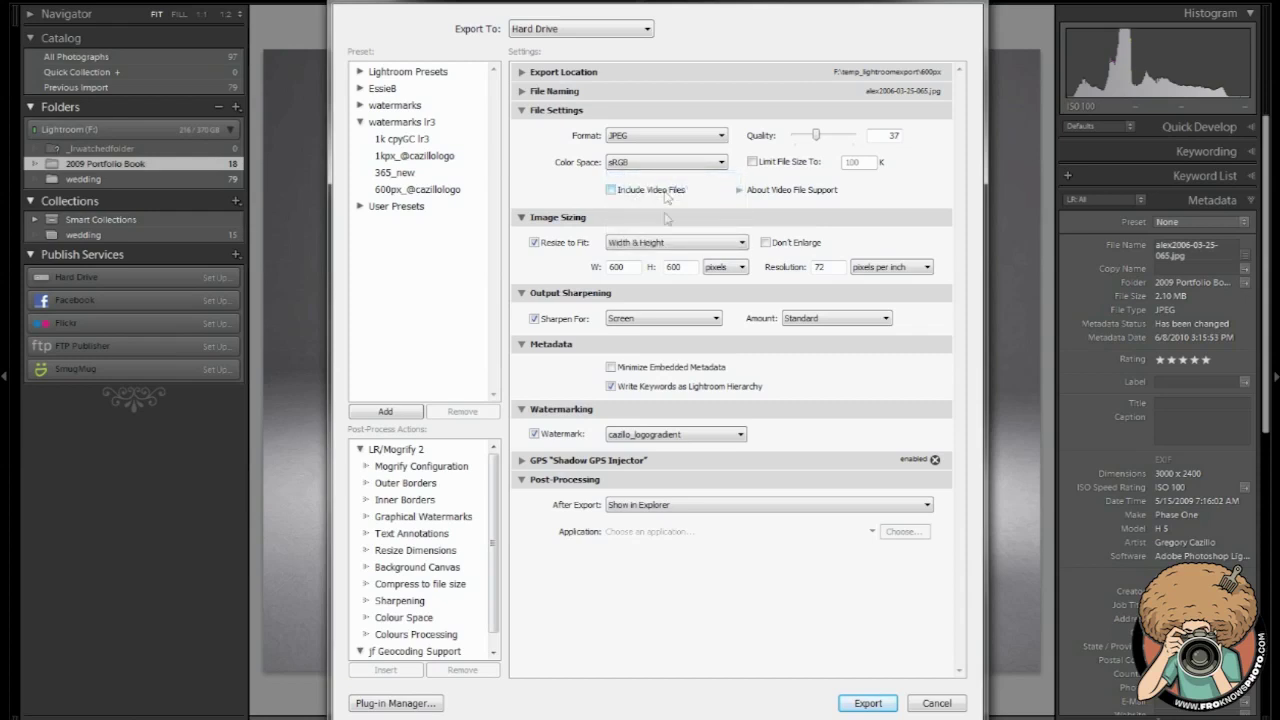
Collapse File Settings, keep Width & Height resizing in pixels at 72 ppi, and expand User Presets
left_click(520, 112)
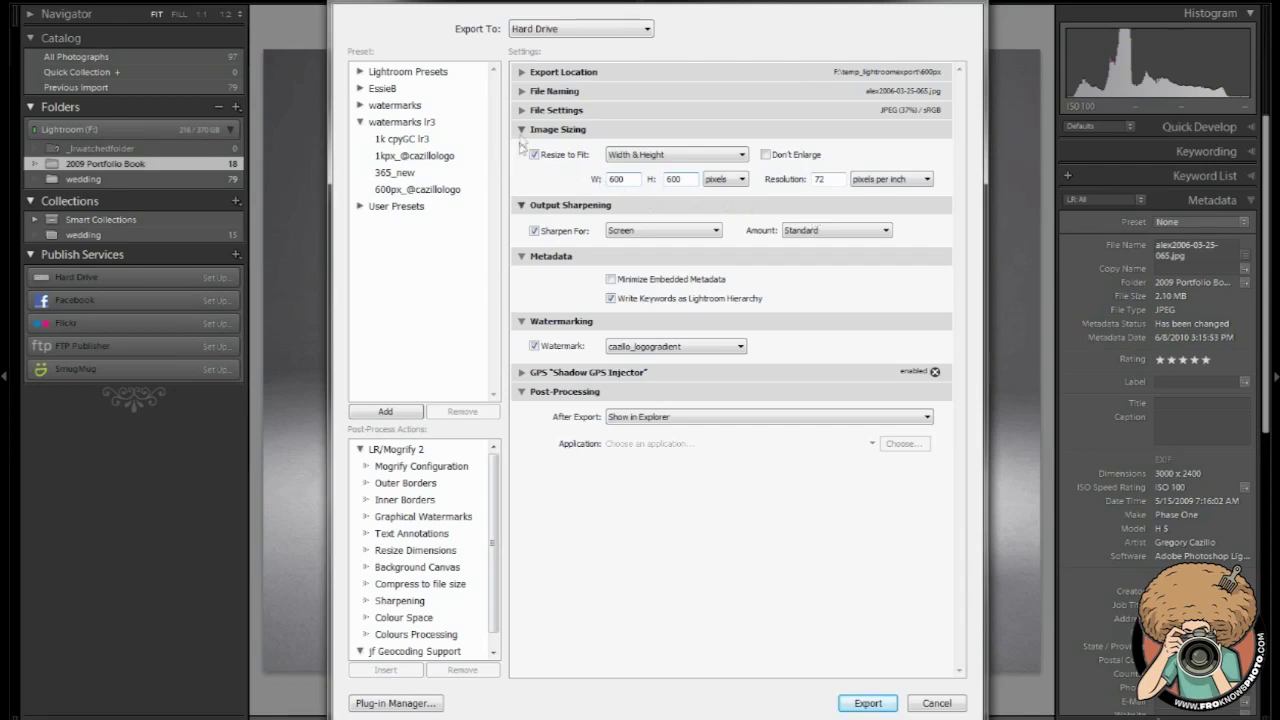
left_click(711, 156)
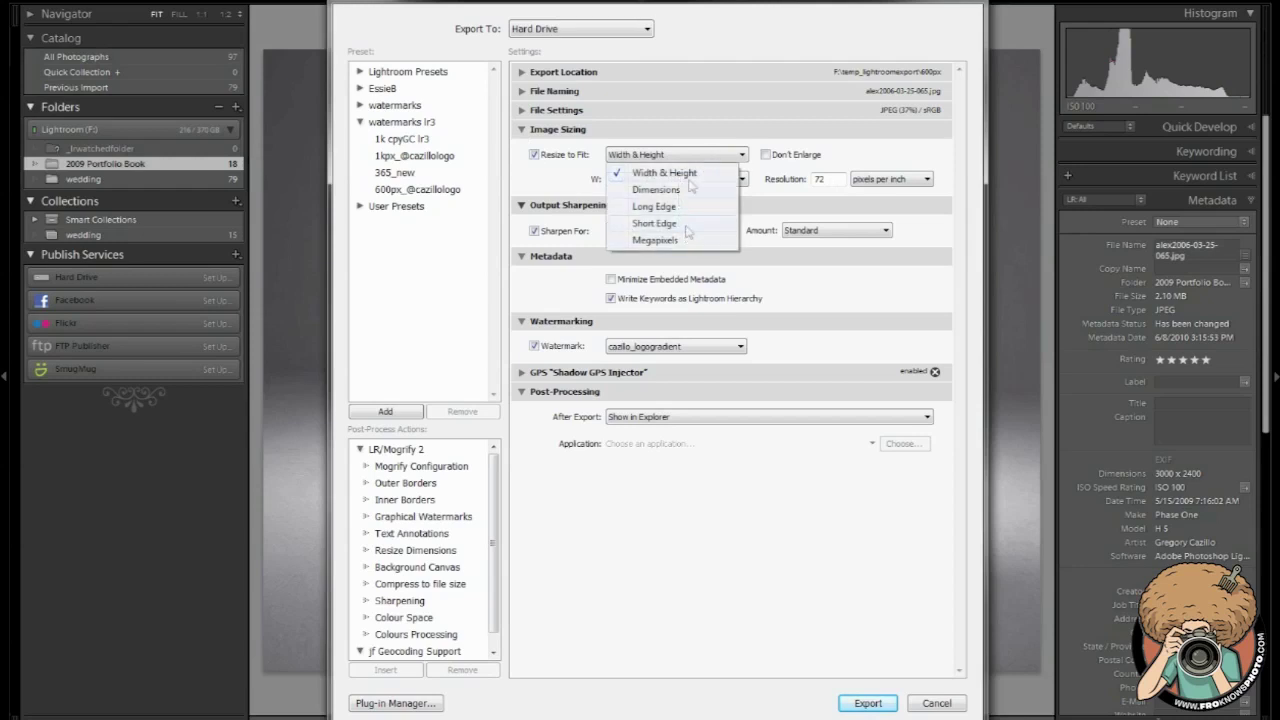
left_click(705, 172)
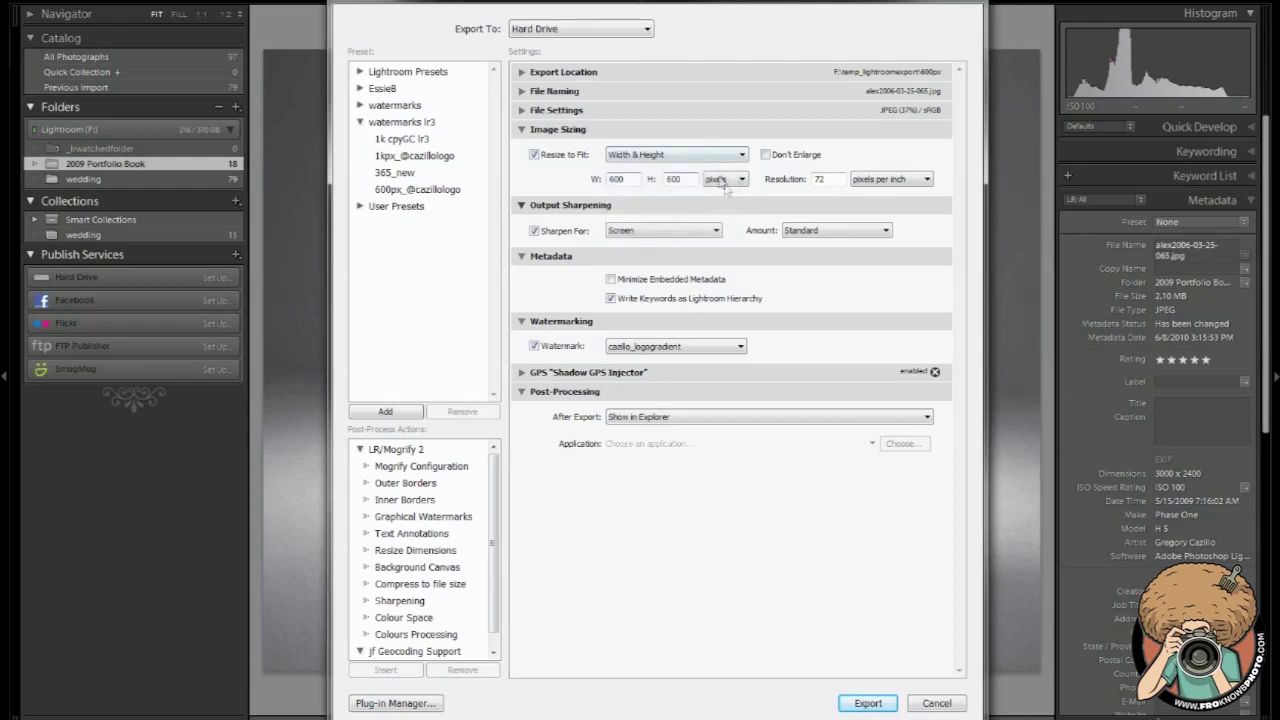
left_click(738, 182)
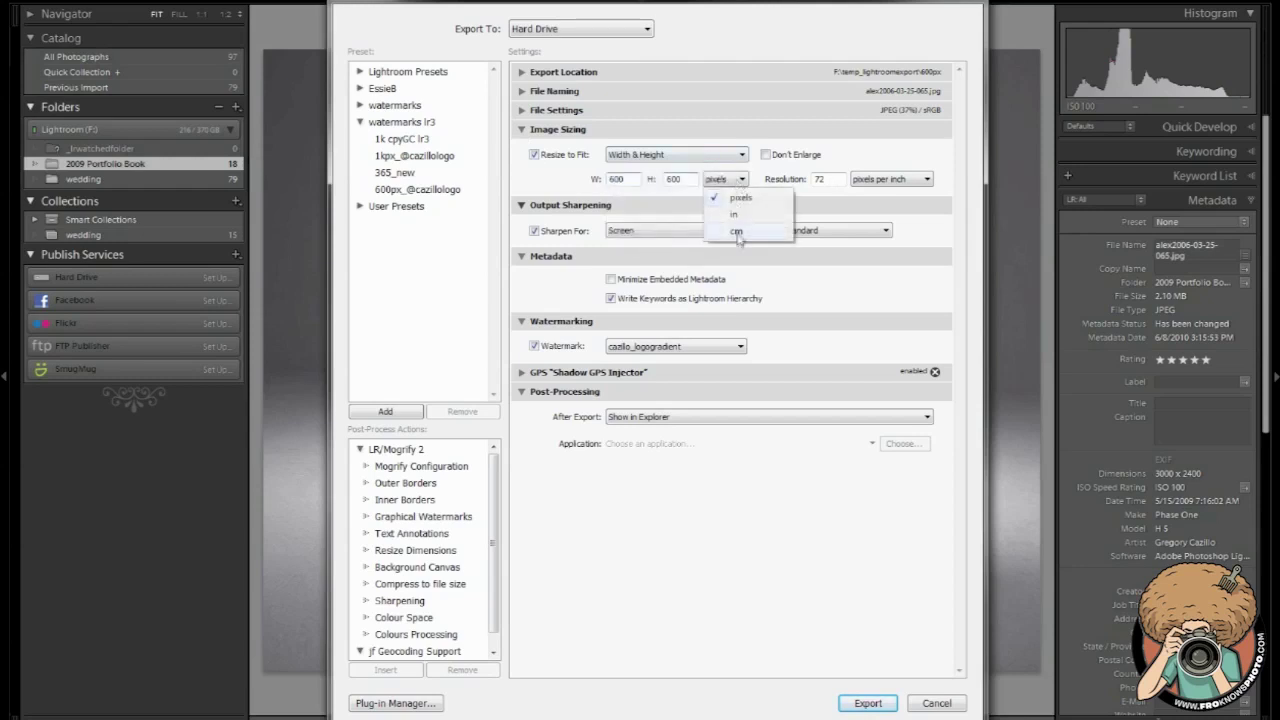
left_click(788, 180)
left_click_drag(834, 180, 808, 185)
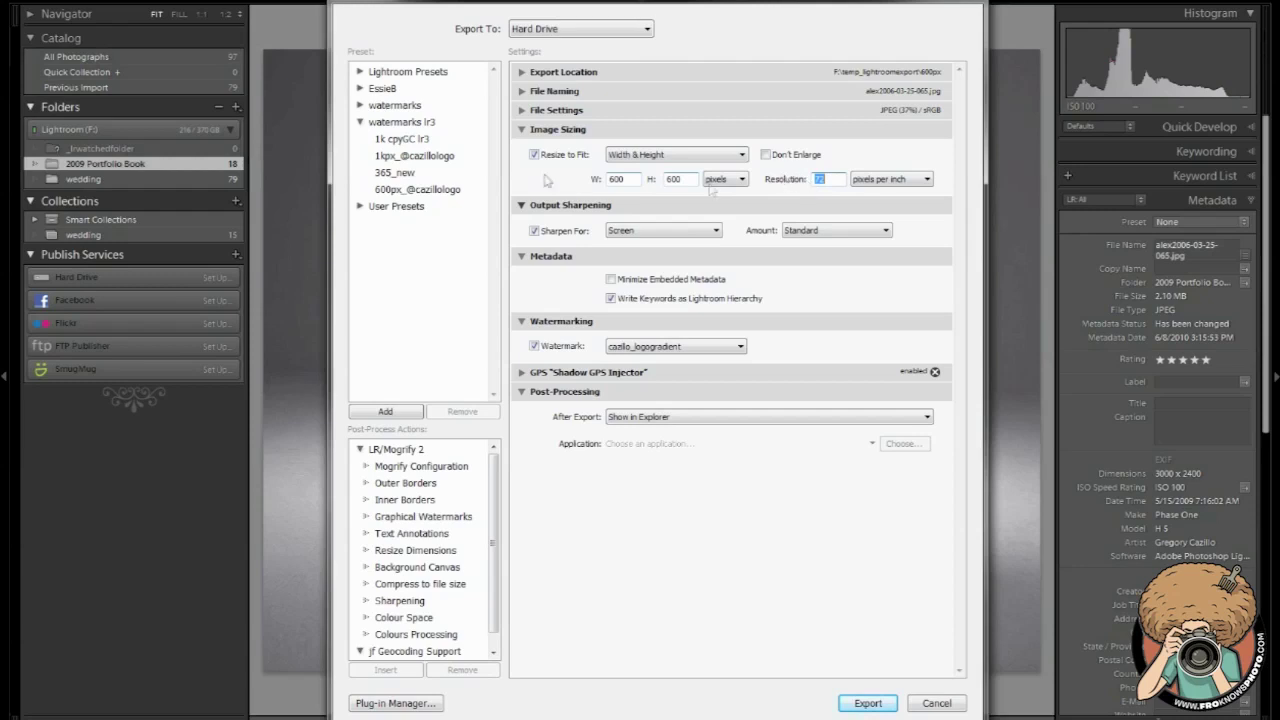
left_click(360, 207)
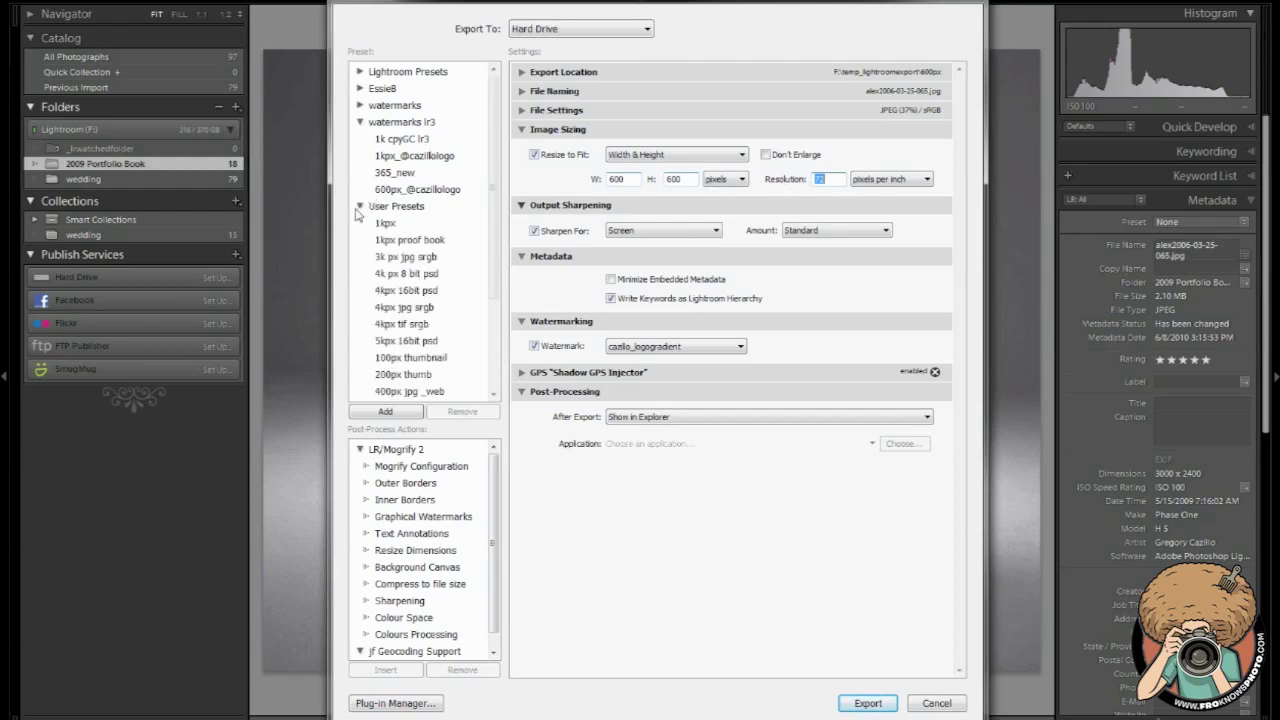
Load the 4kpx tif srgb preset, then collapse User Presets and reload 600px_@cazillologo
left_click(415, 326)
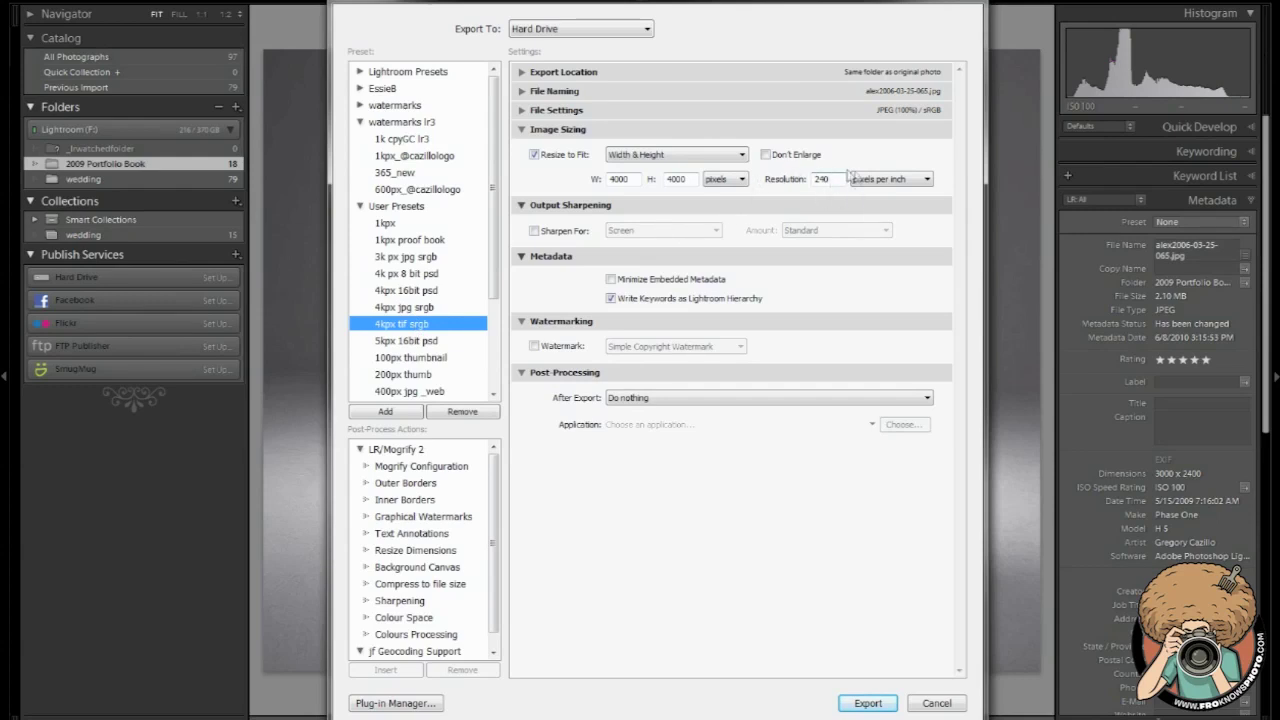
left_click(361, 208)
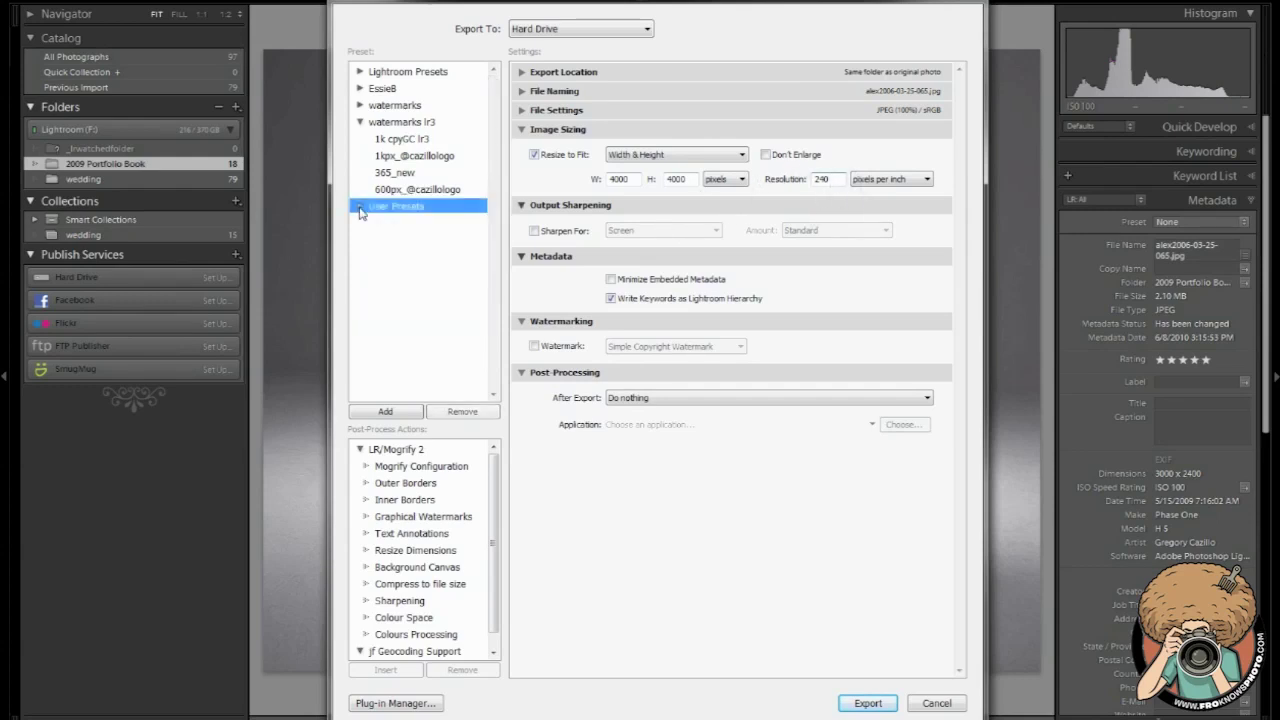
left_click(420, 192)
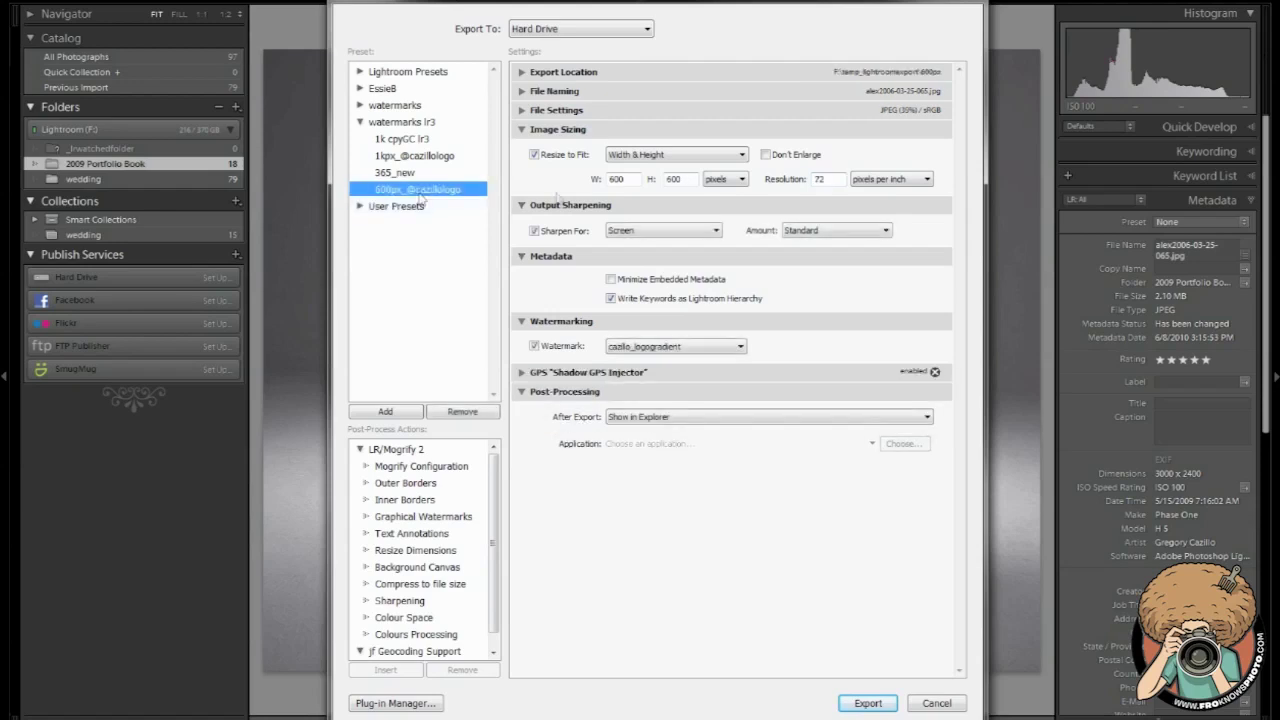
Collapse Image Sizing and keep sharpening for Screen at Standard after trying Matte Paper
left_click(522, 132)
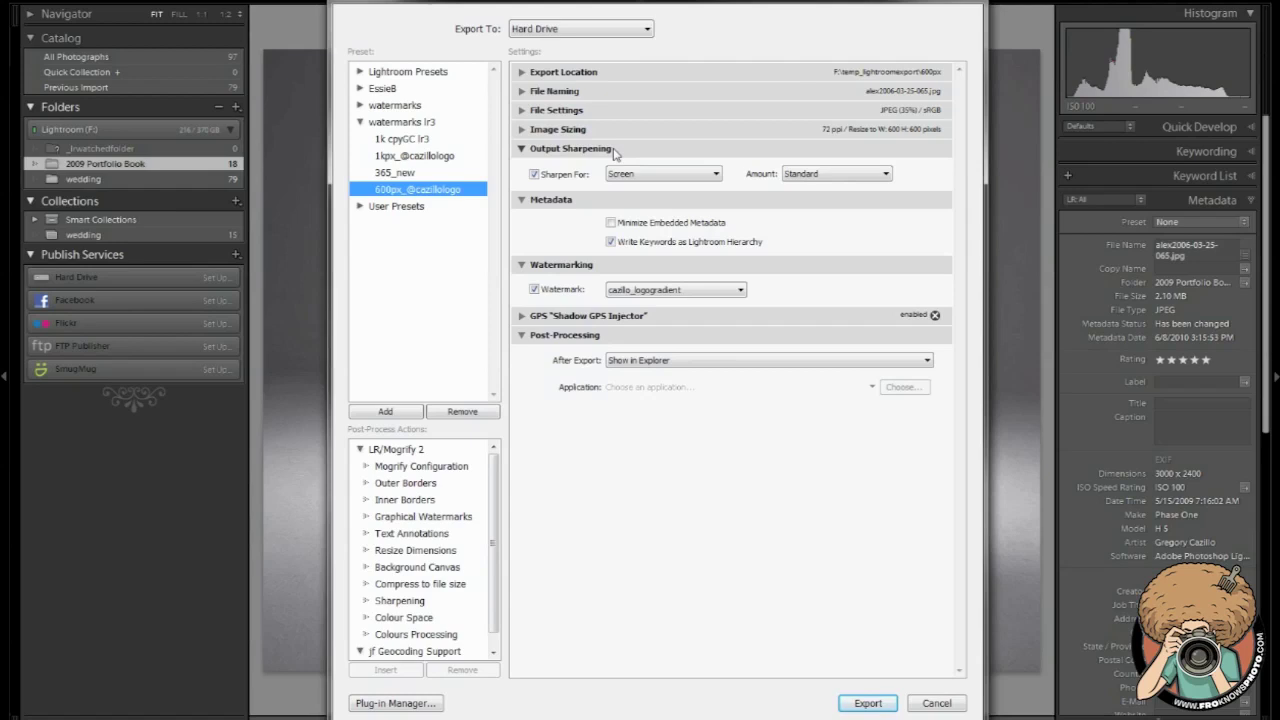
left_click(630, 175)
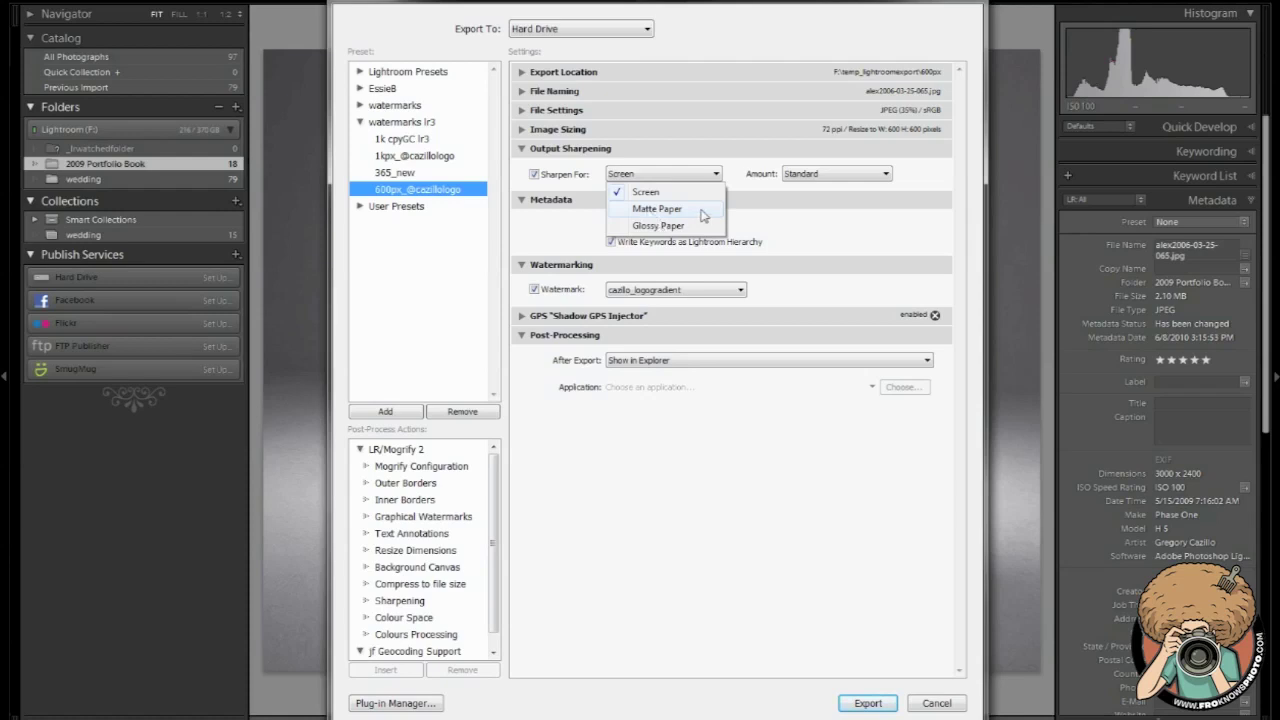
left_click(703, 212)
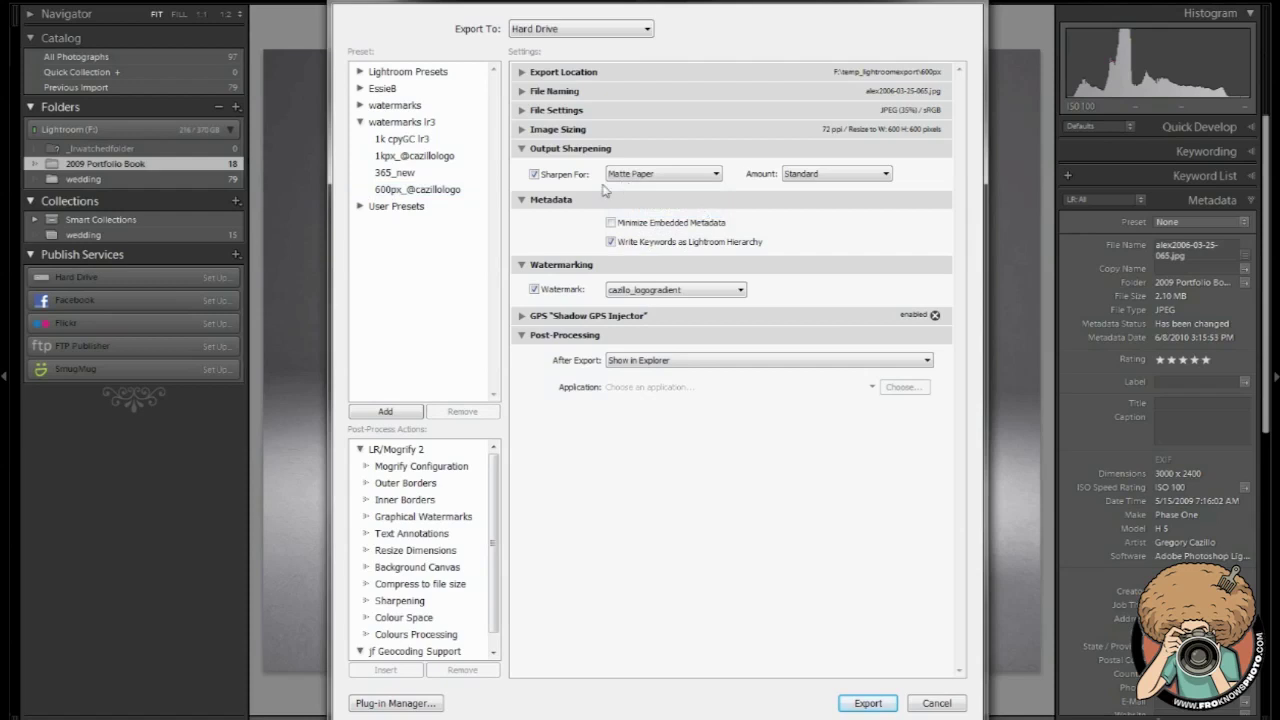
left_click(701, 178)
left_click(689, 192)
left_click(807, 178)
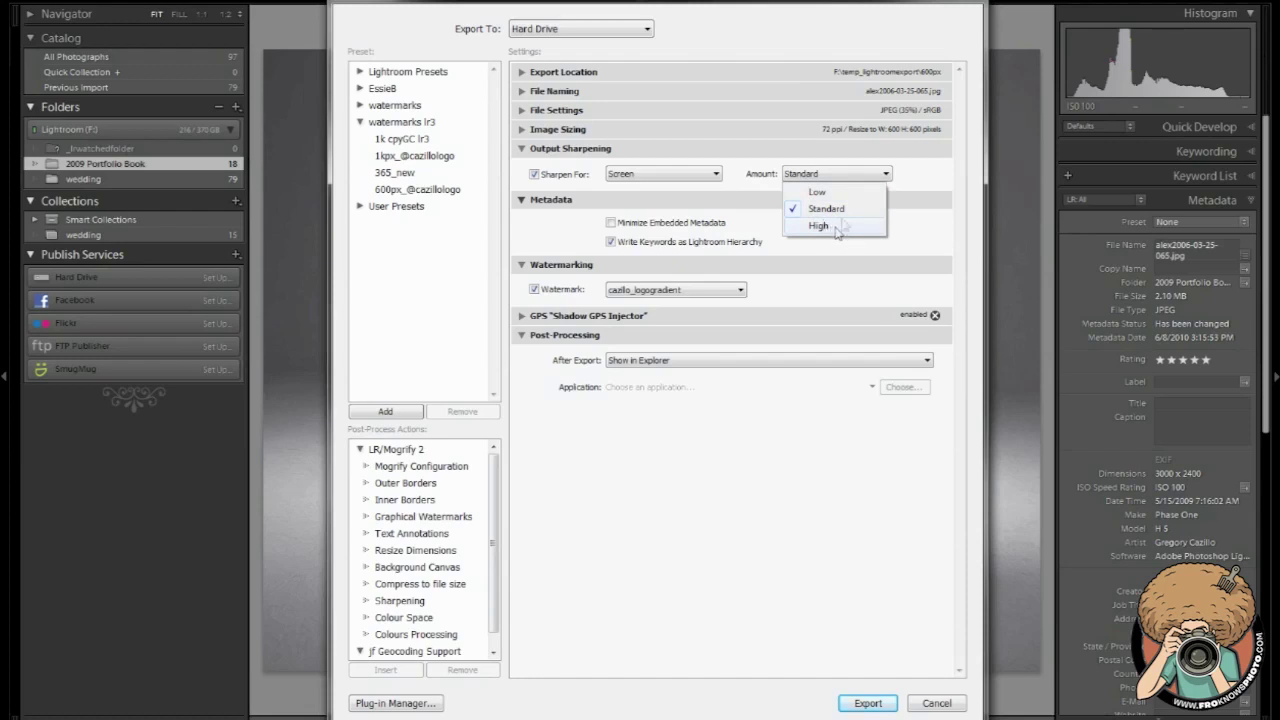
left_click(840, 213)
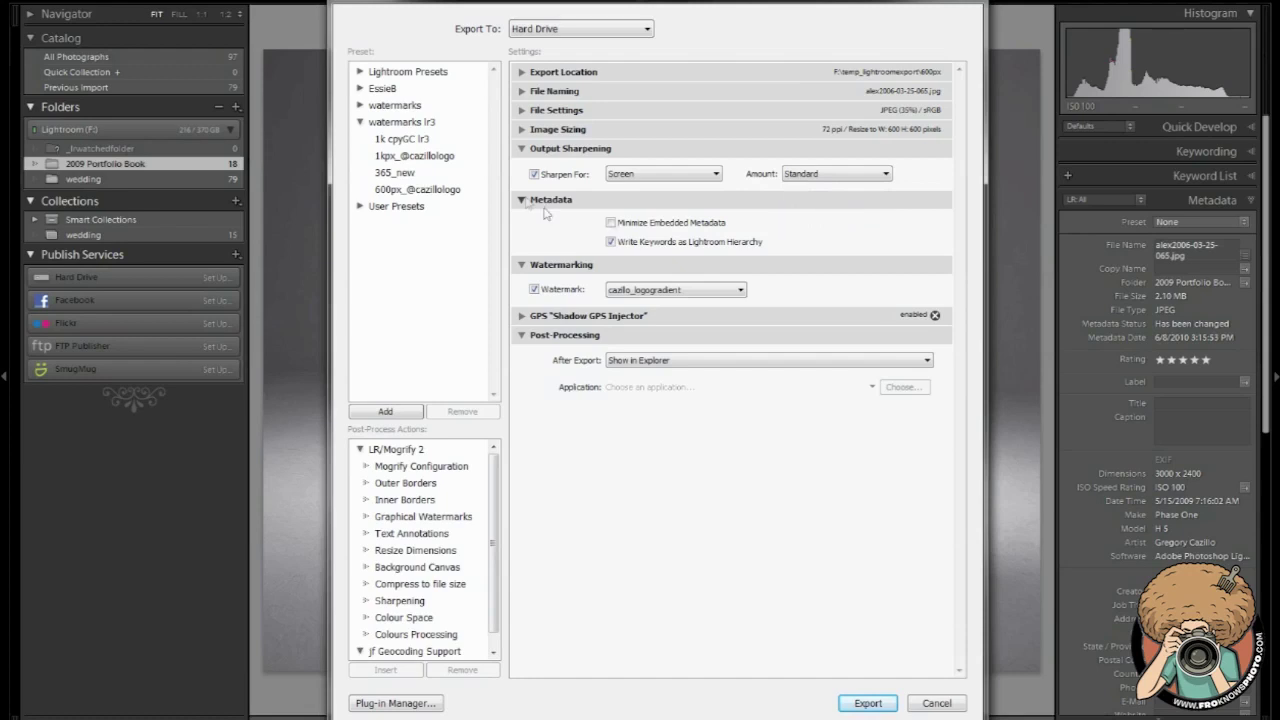
Collapse Output Sharpening, Metadata and Watermarking, keeping the cazillo_logogradient watermark after viewing its editor
left_click(524, 148)
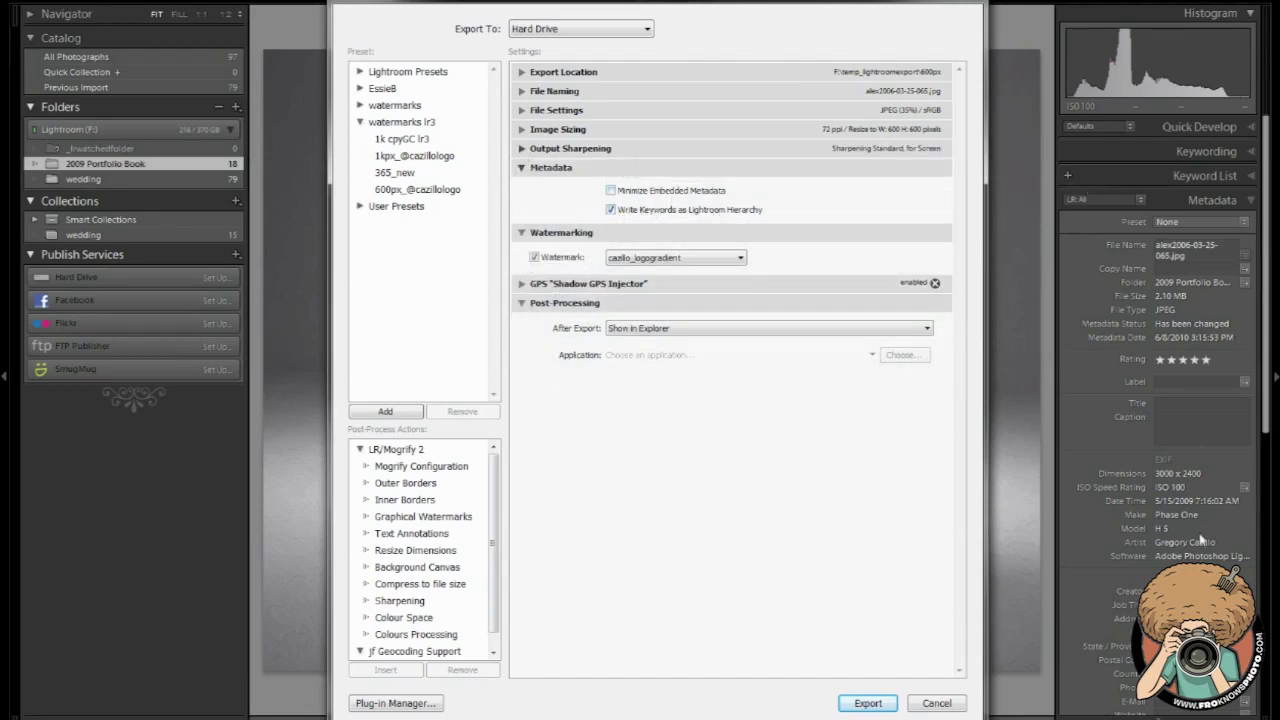
left_click(527, 168)
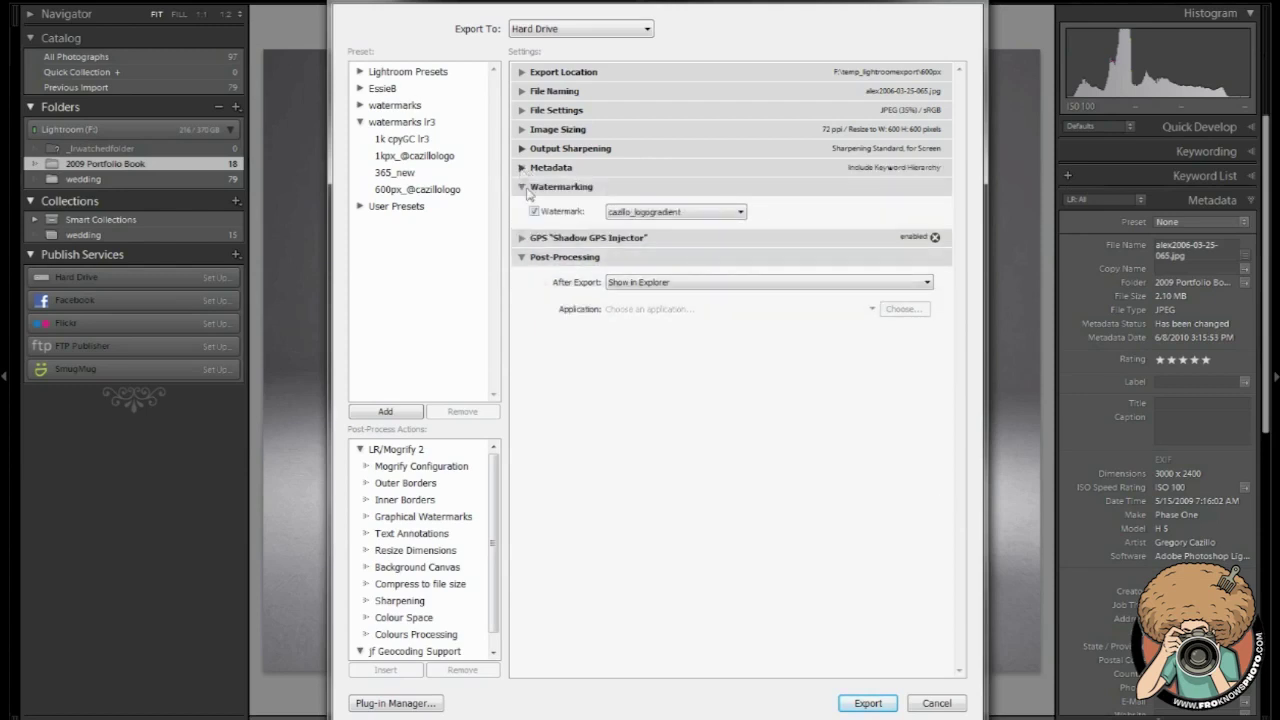
left_click(661, 215)
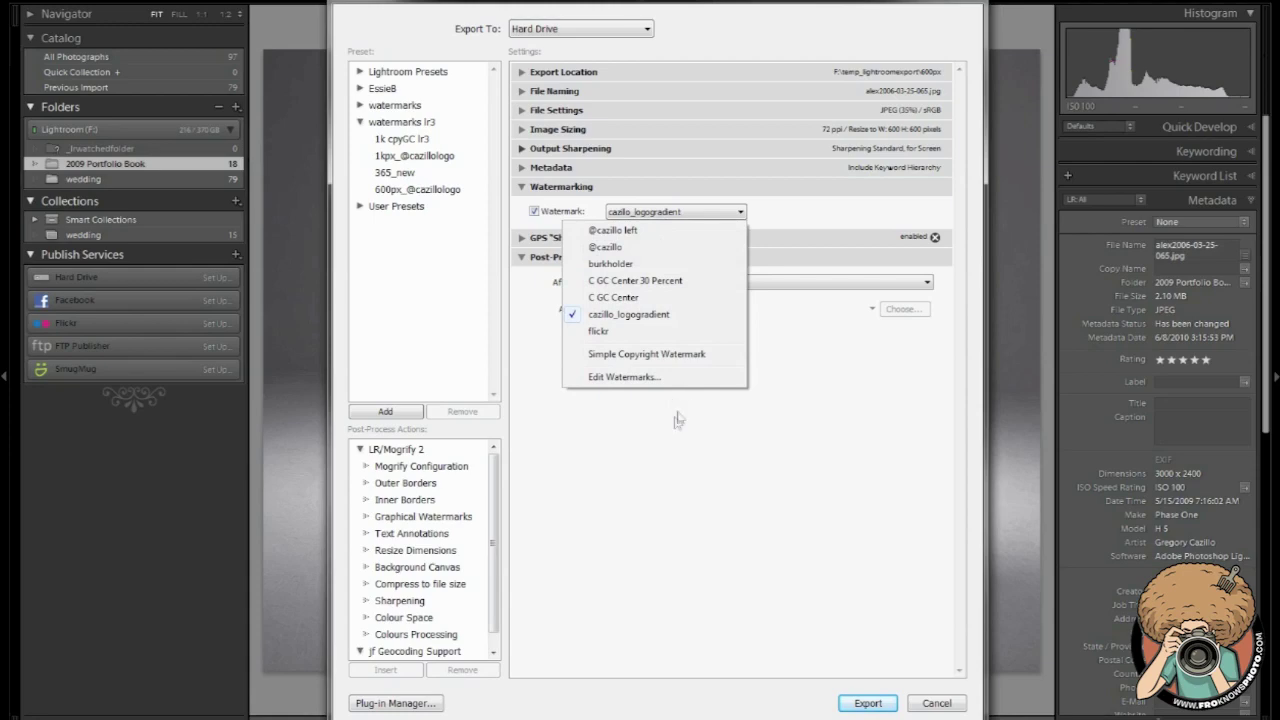
left_click(686, 378)
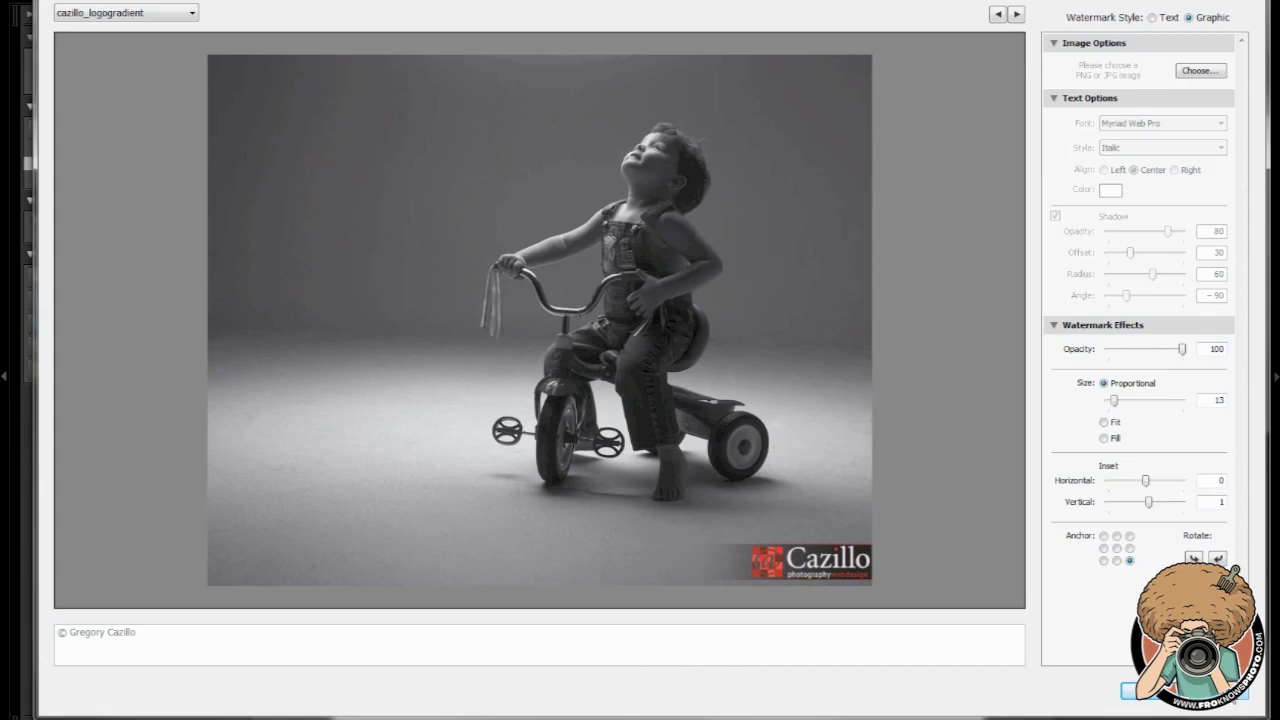
left_click(1183, 690)
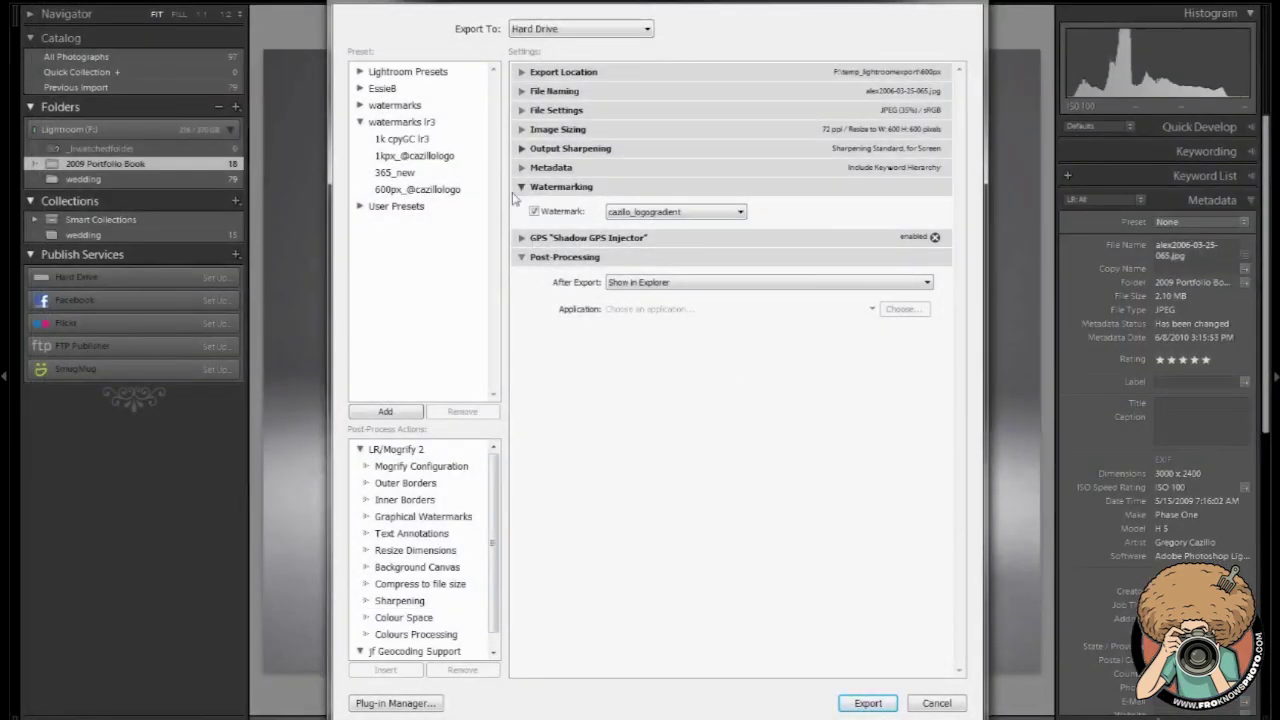
left_click(524, 187)
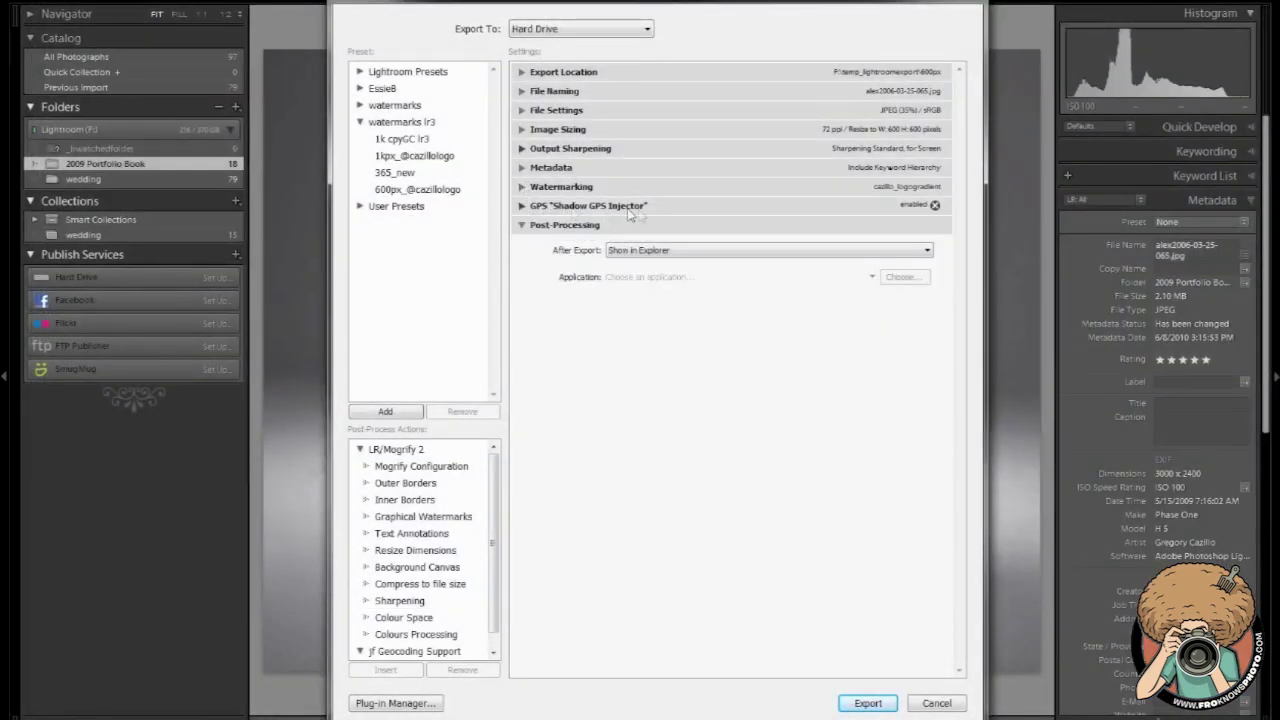
left_click(522, 206)
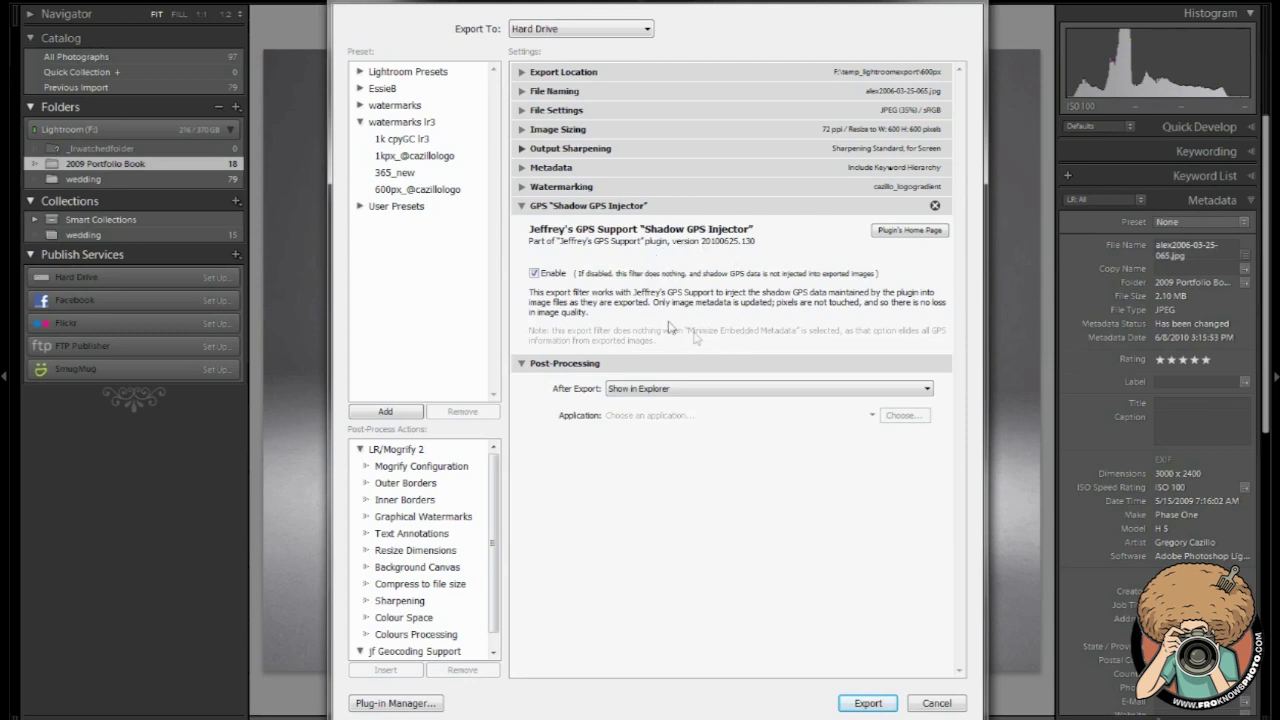
left_click(521, 206)
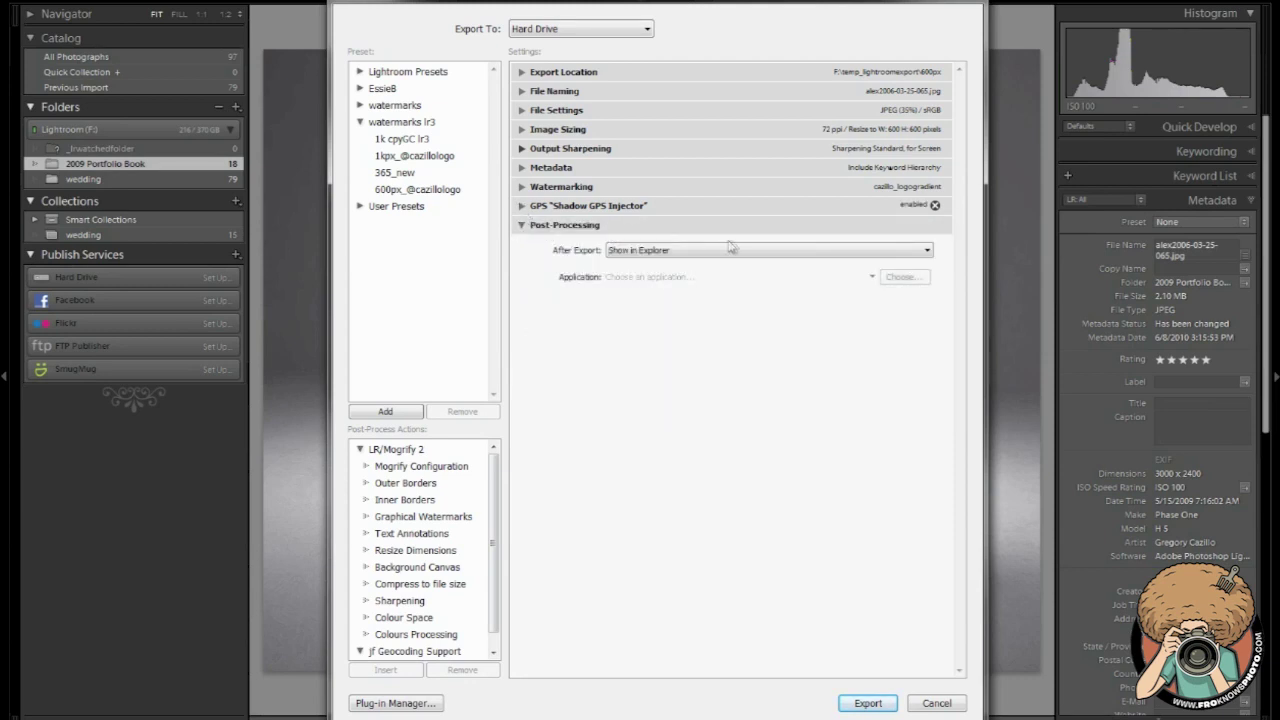
Set After Export to Show in Explorer, reload the 600px watermark preset, and export the photo
left_click(681, 251)
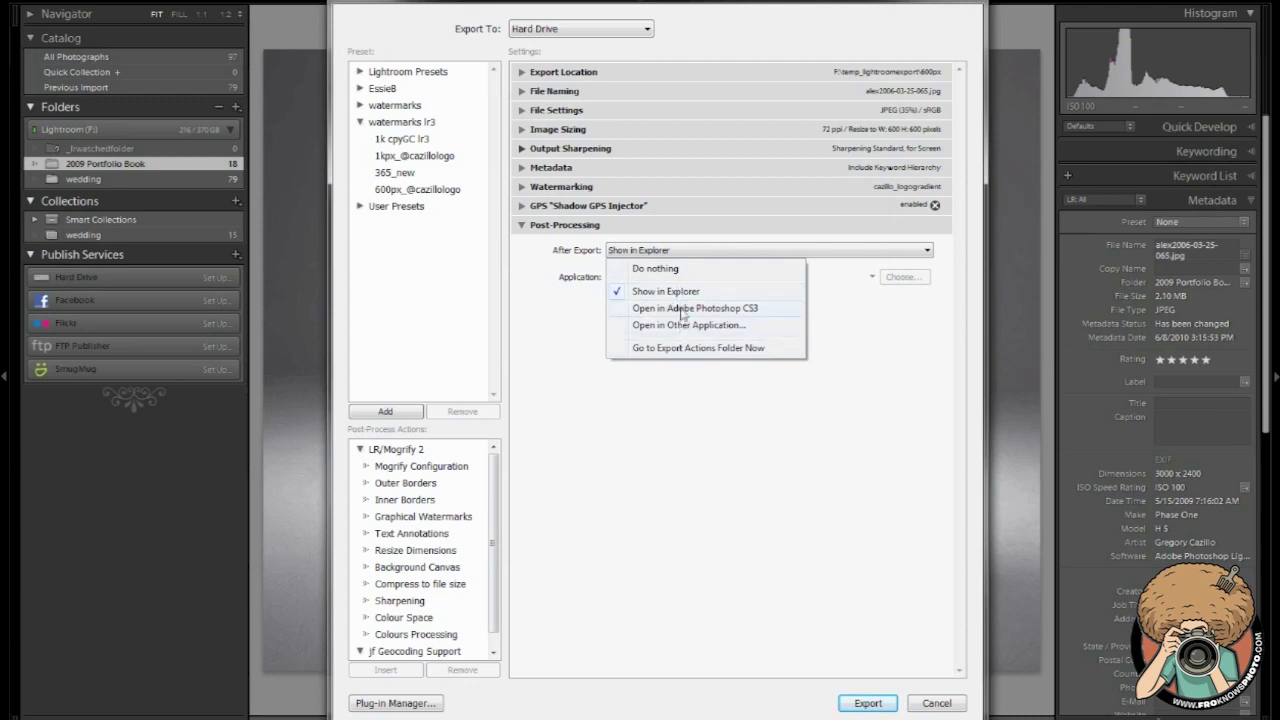
left_click(692, 291)
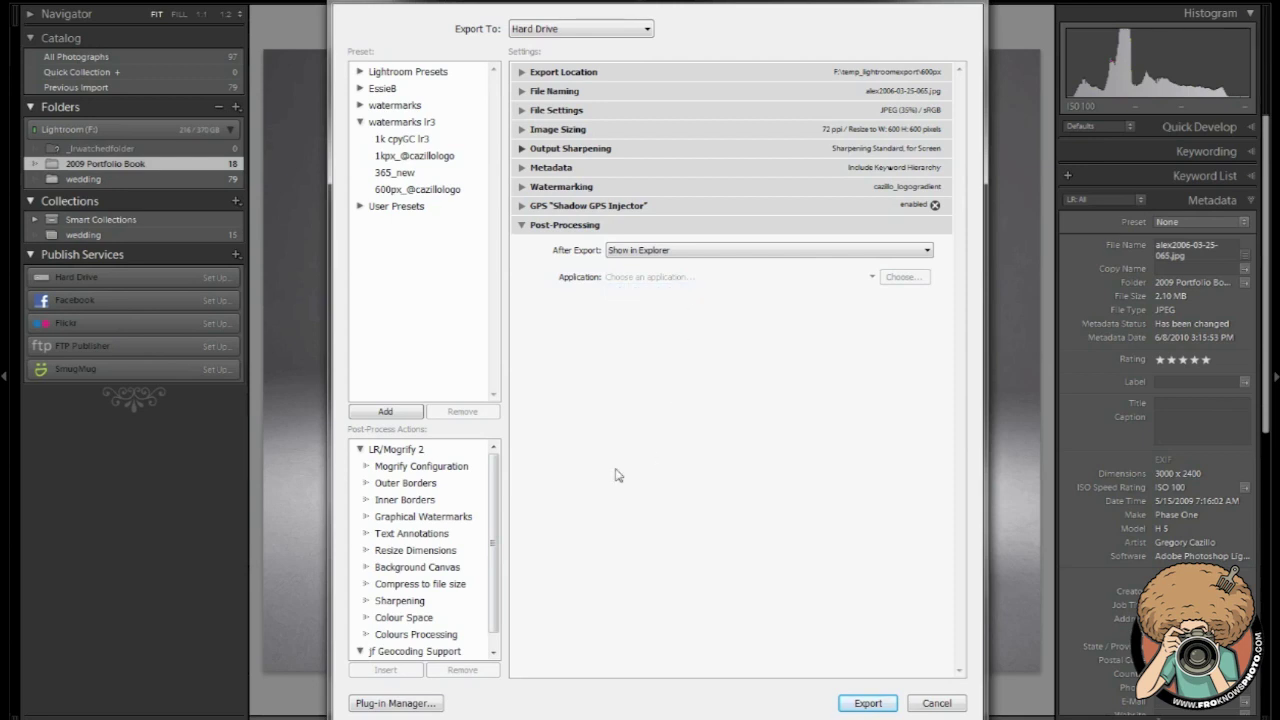
scroll(491, 488, "down", 1)
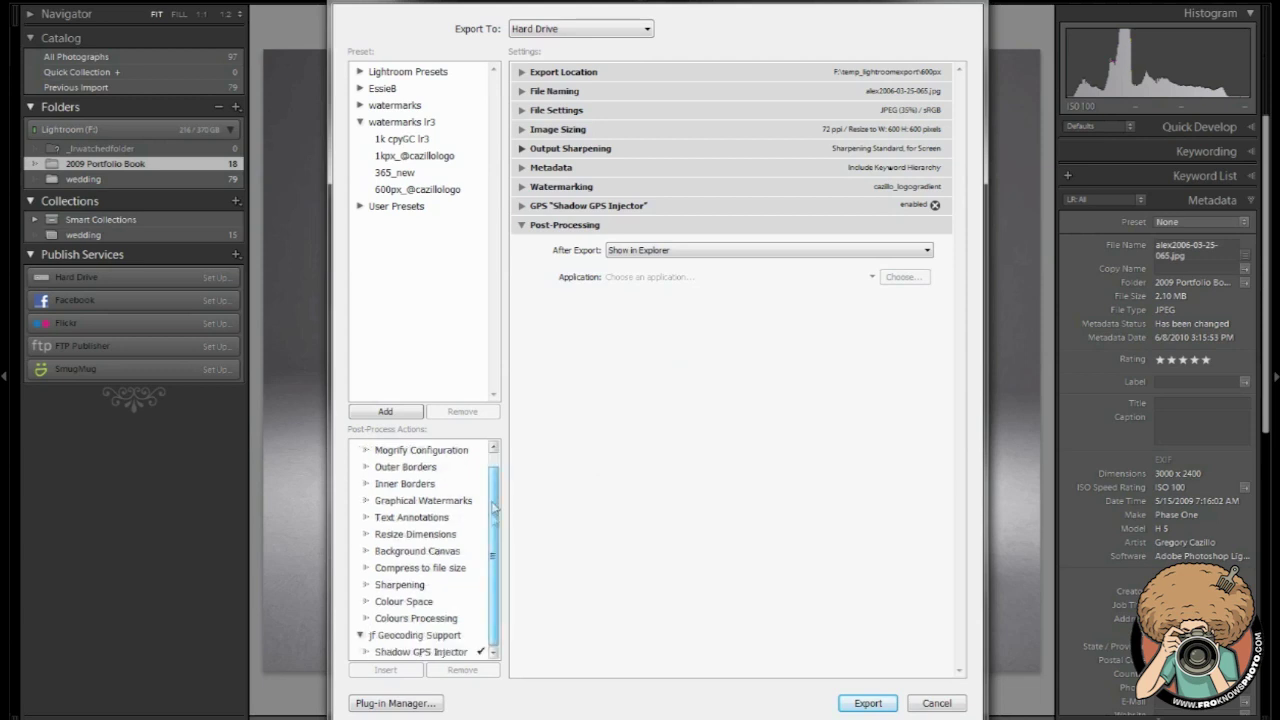
scroll(470, 484, "up", 1)
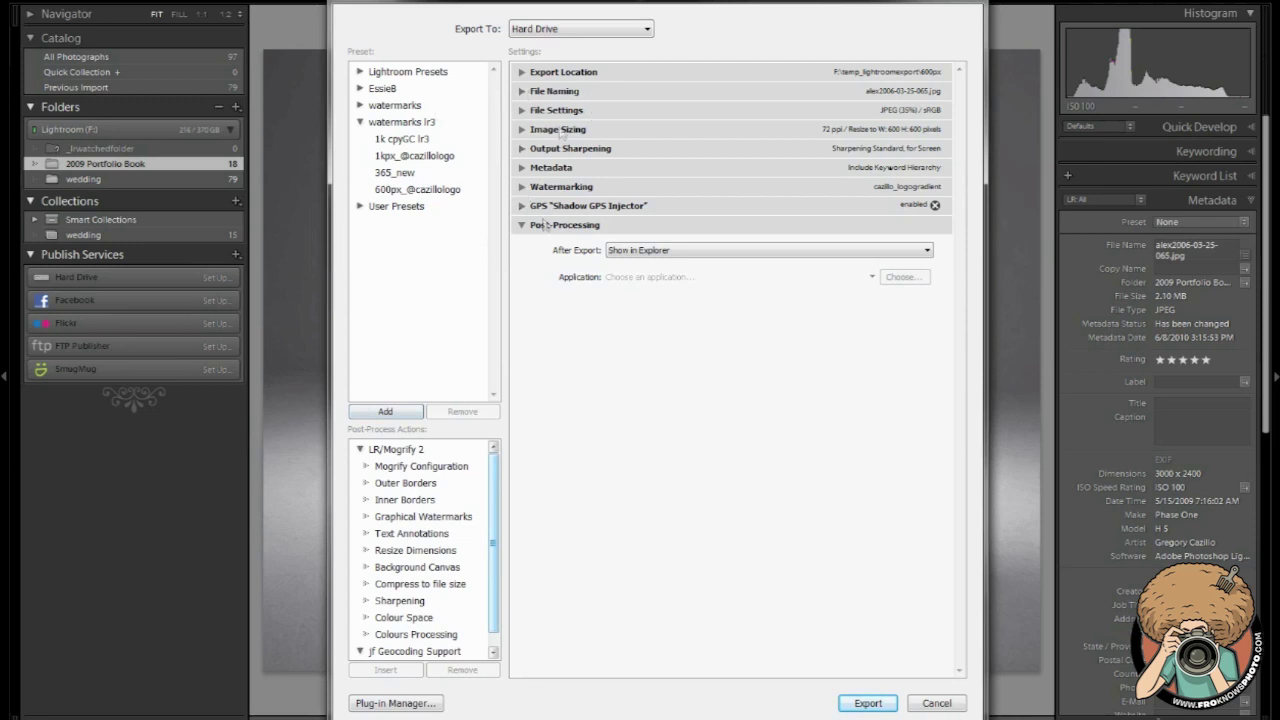
left_click(422, 500)
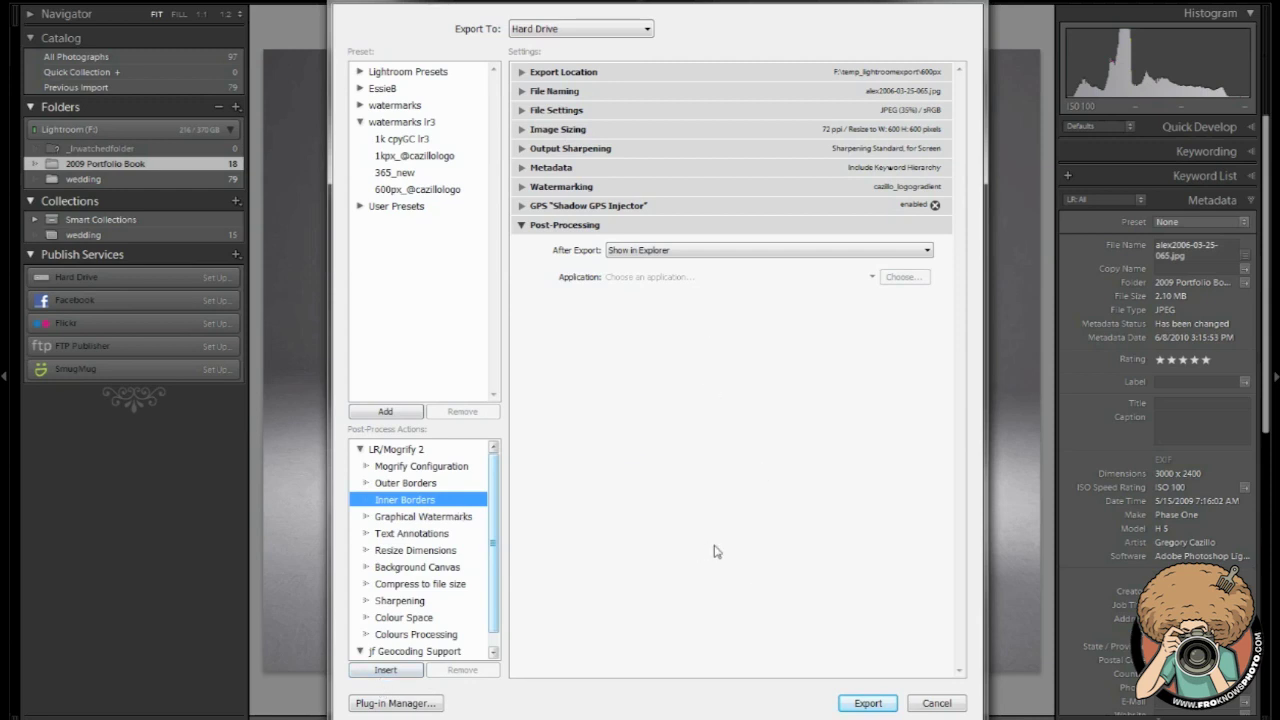
left_click(434, 192)
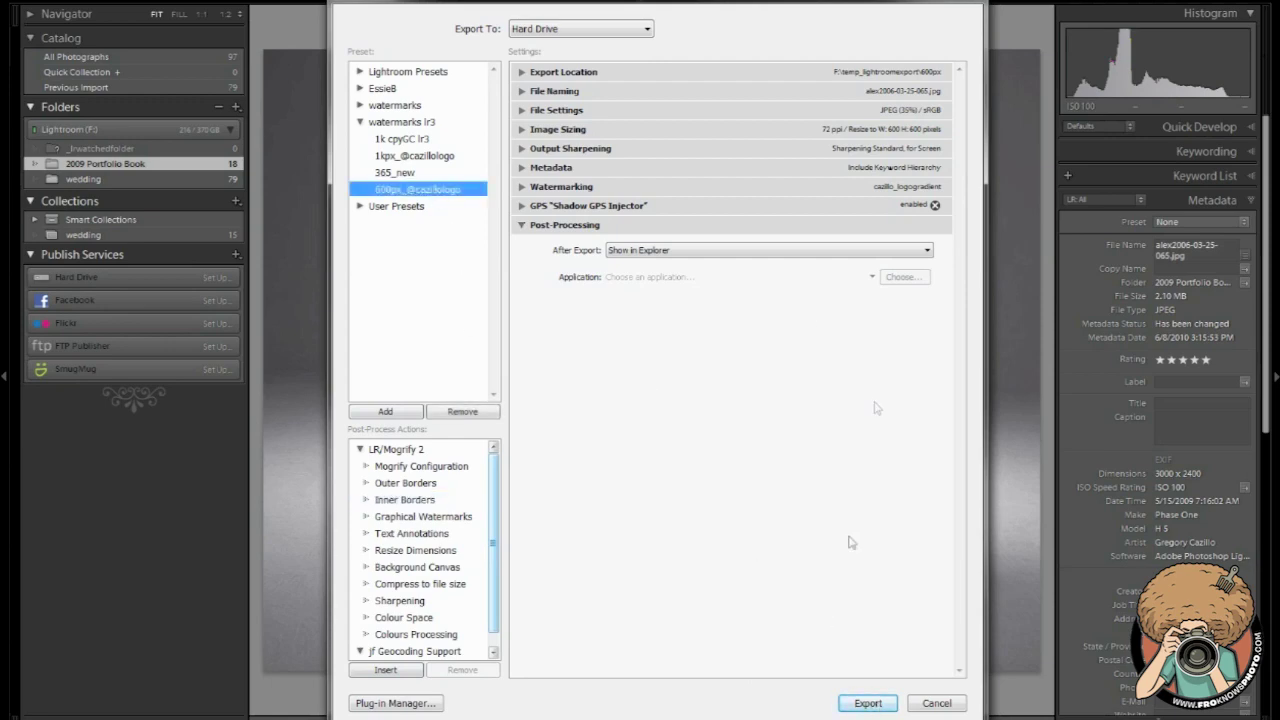
left_click(889, 705)
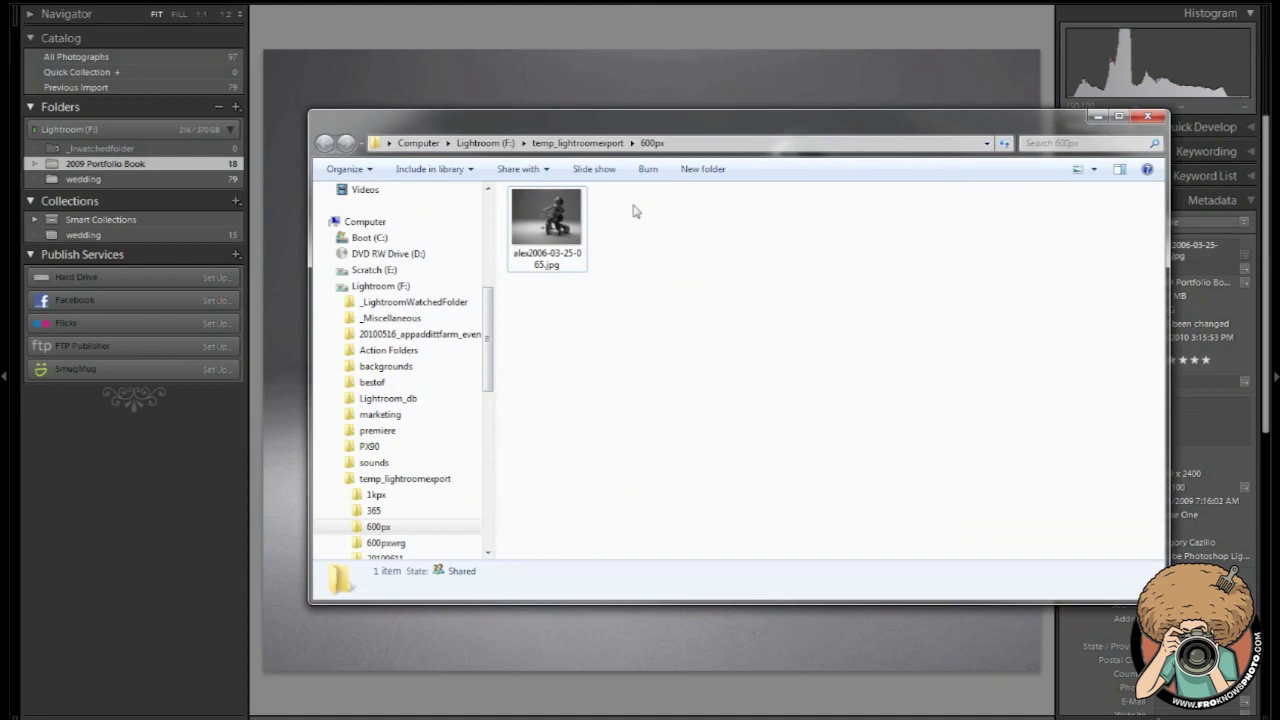
Confirm alex2006-03-25-065.jpg in F:\temp_lightroomexport\600px is a 600 × 480, 61.1 KB JPEG
left_click(687, 150)
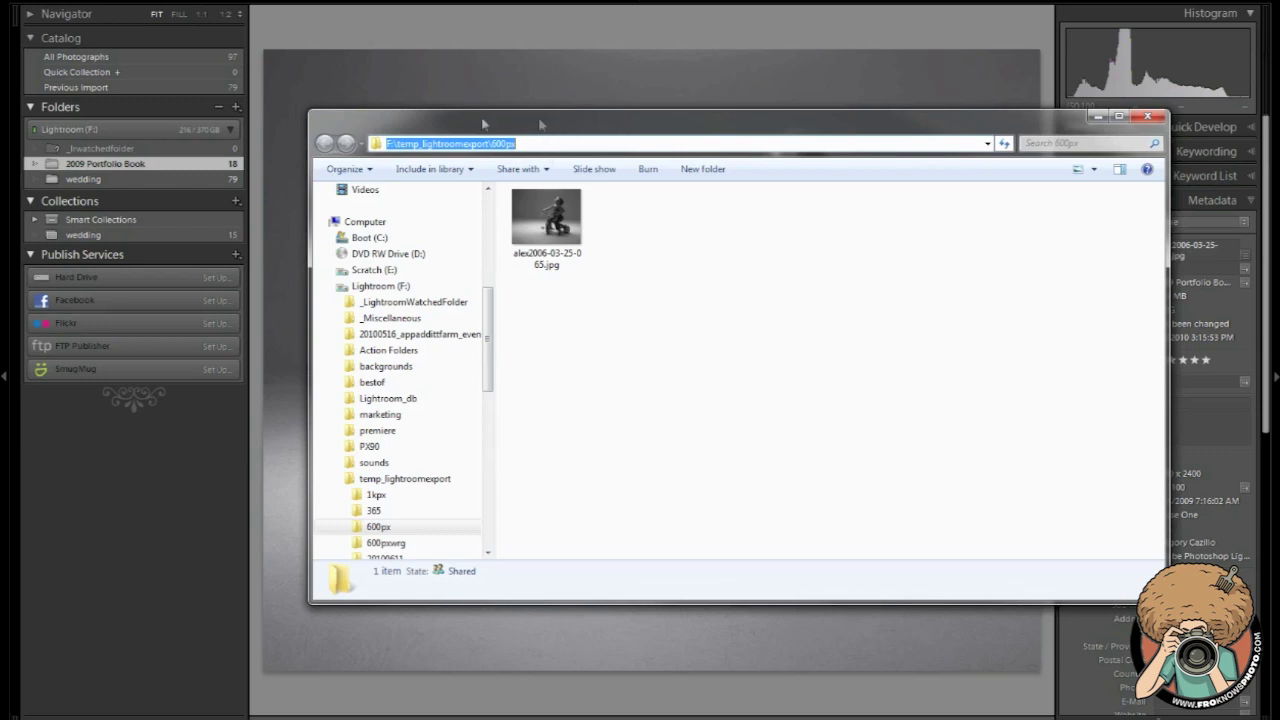
left_click(675, 273)
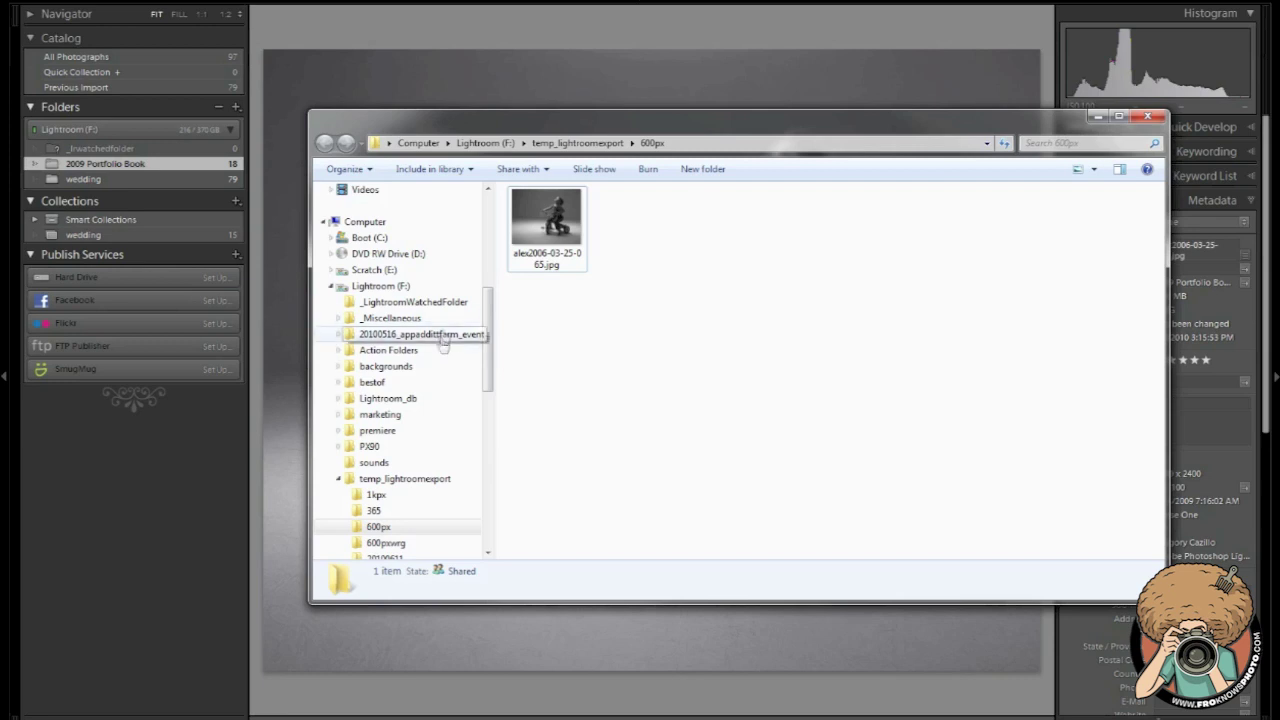
left_click(528, 222)
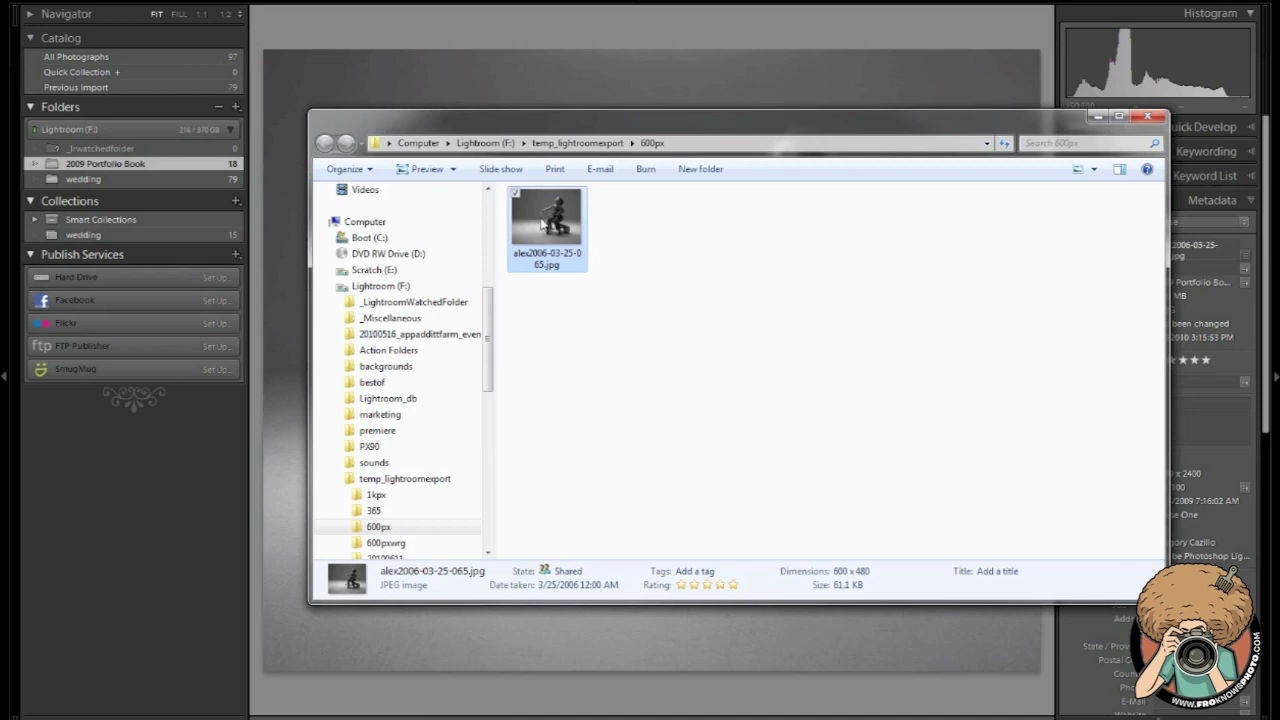
right_click(570, 226)
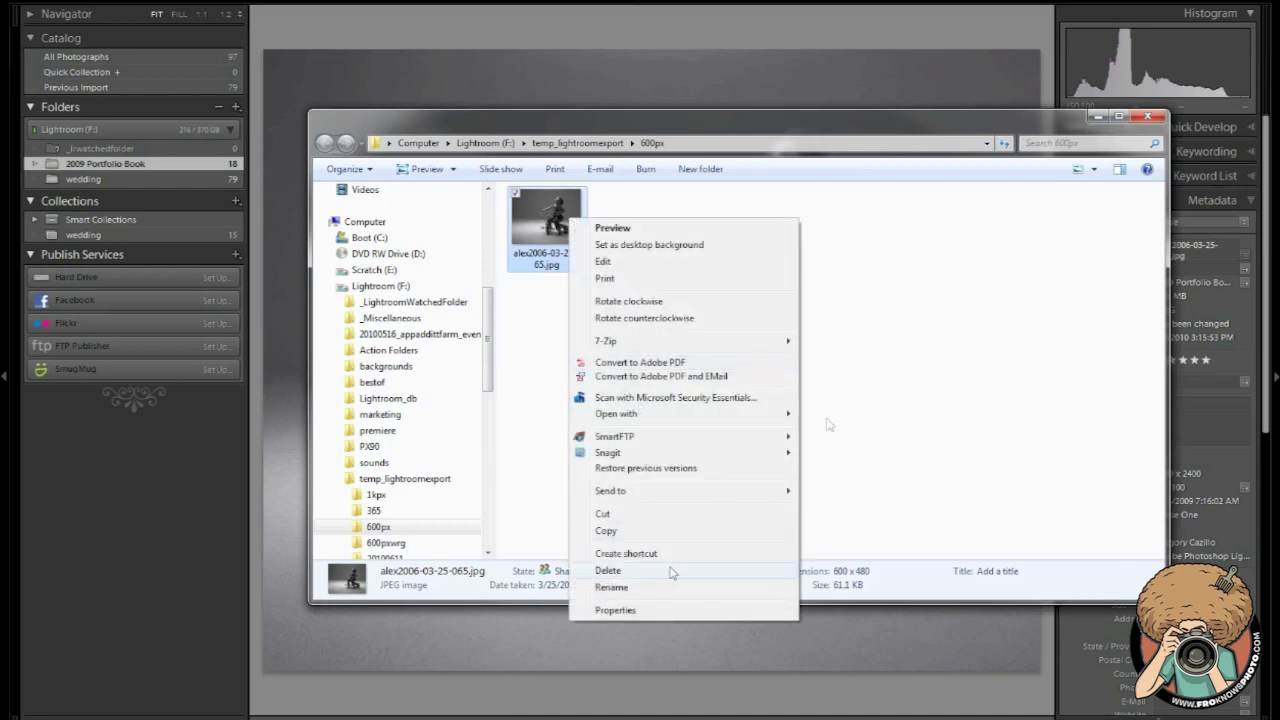
Preview the exported JPEG from the 600px folder, then close that Explorer window to return to Lightroom
left_click(869, 513)
left_click(572, 255)
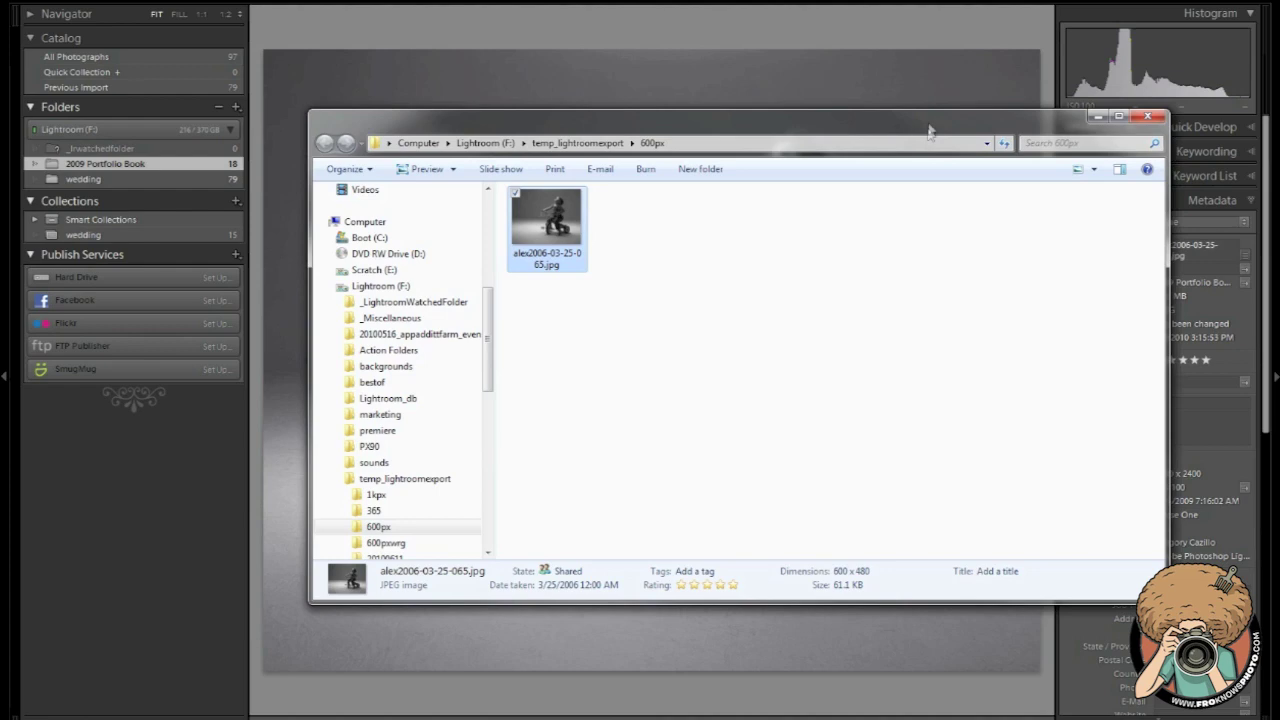
left_click_drag(917, 125, 744, 128)
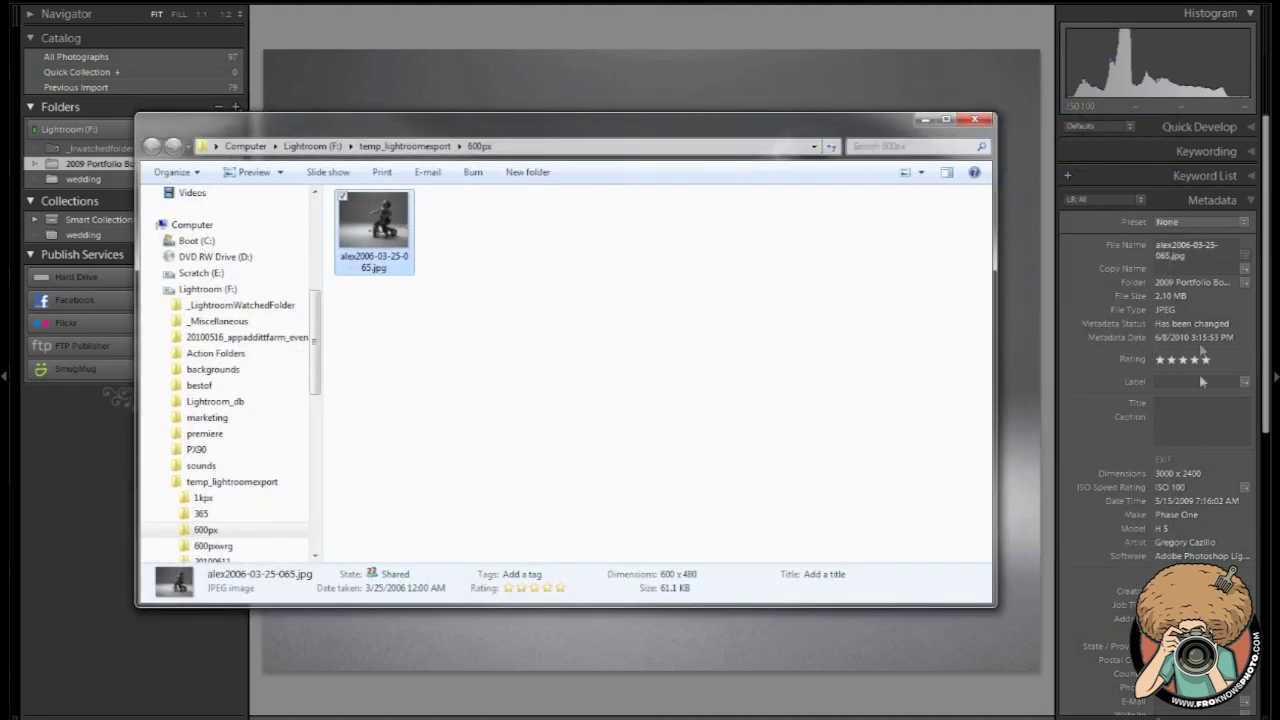
double_click(370, 228)
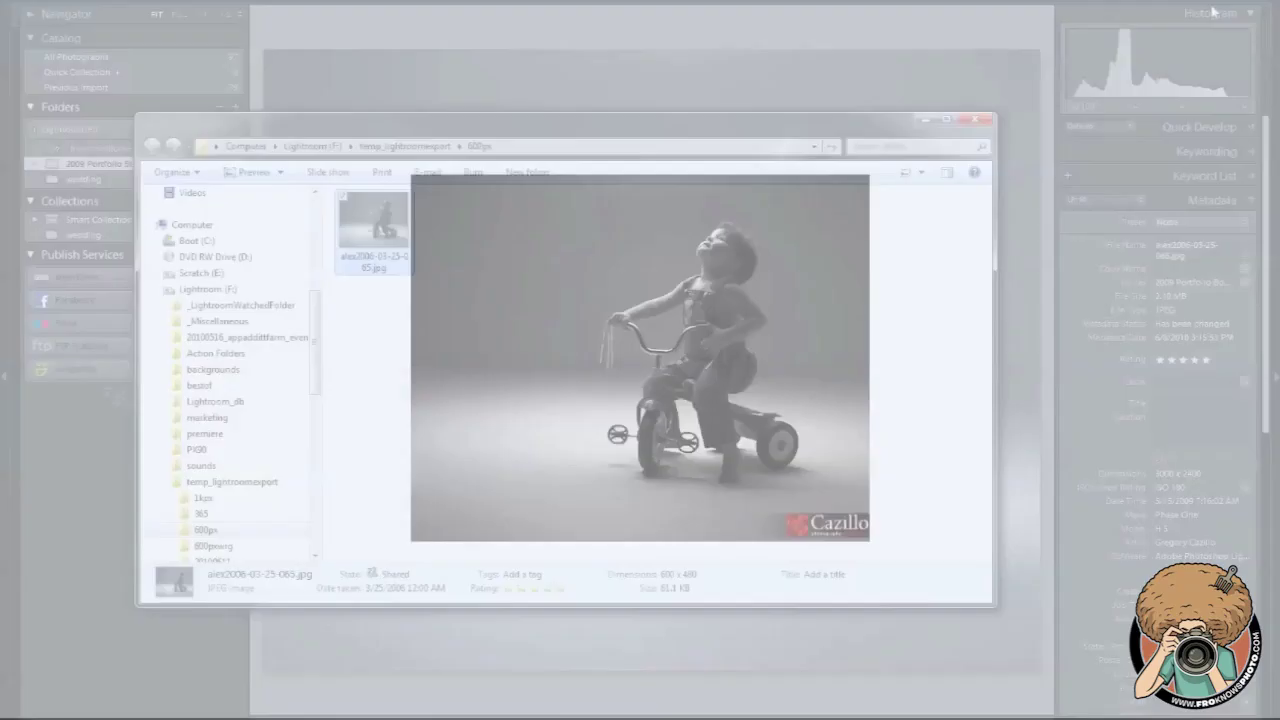
left_click(975, 120)
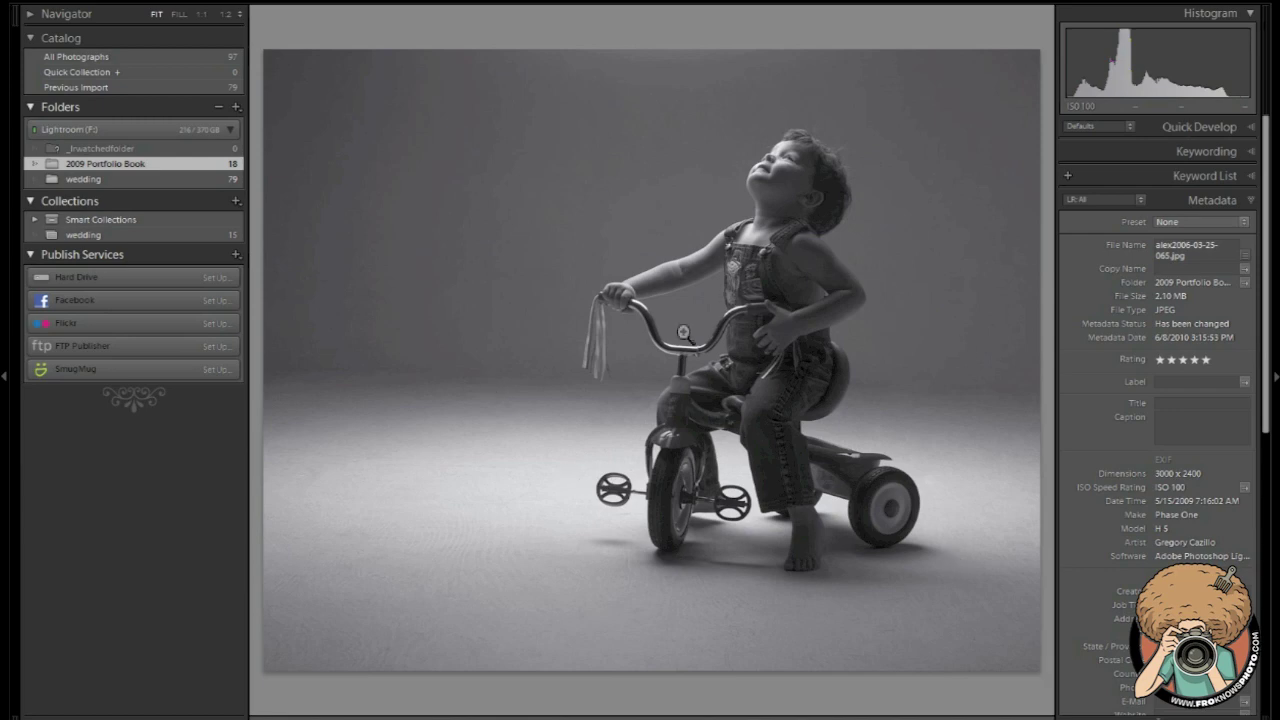
key("Right")
key("Right")
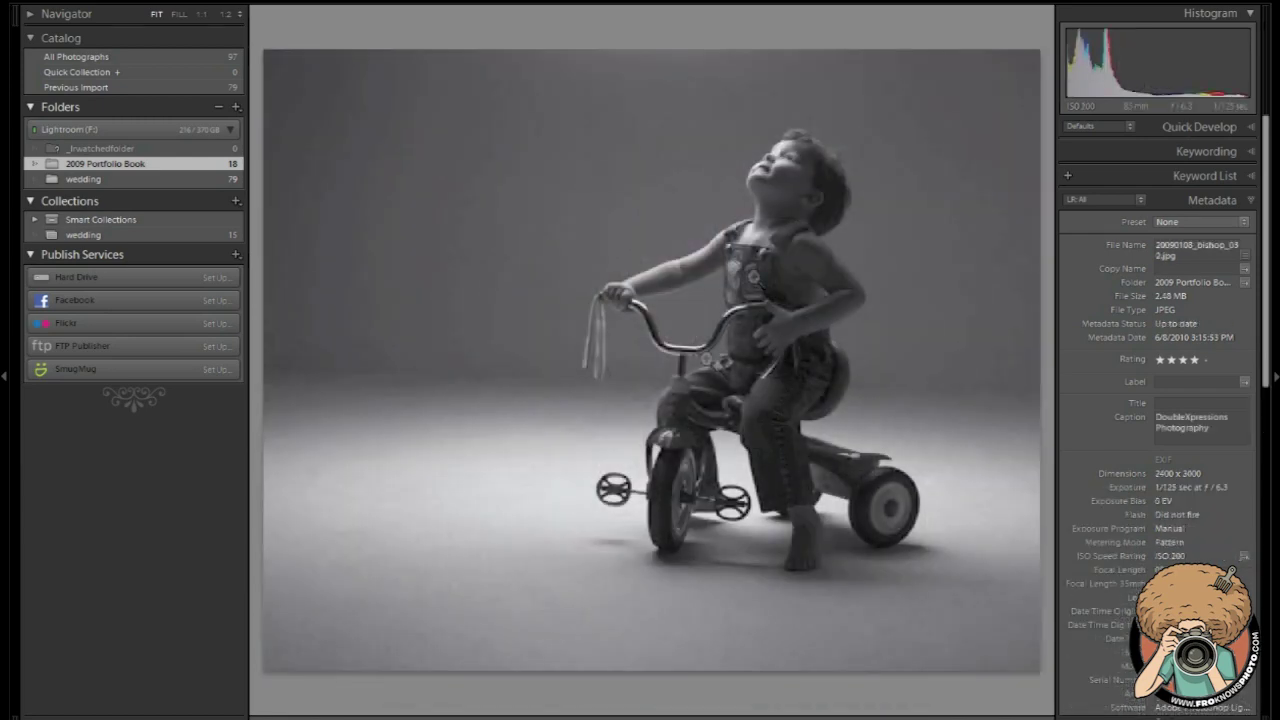
key("Right")
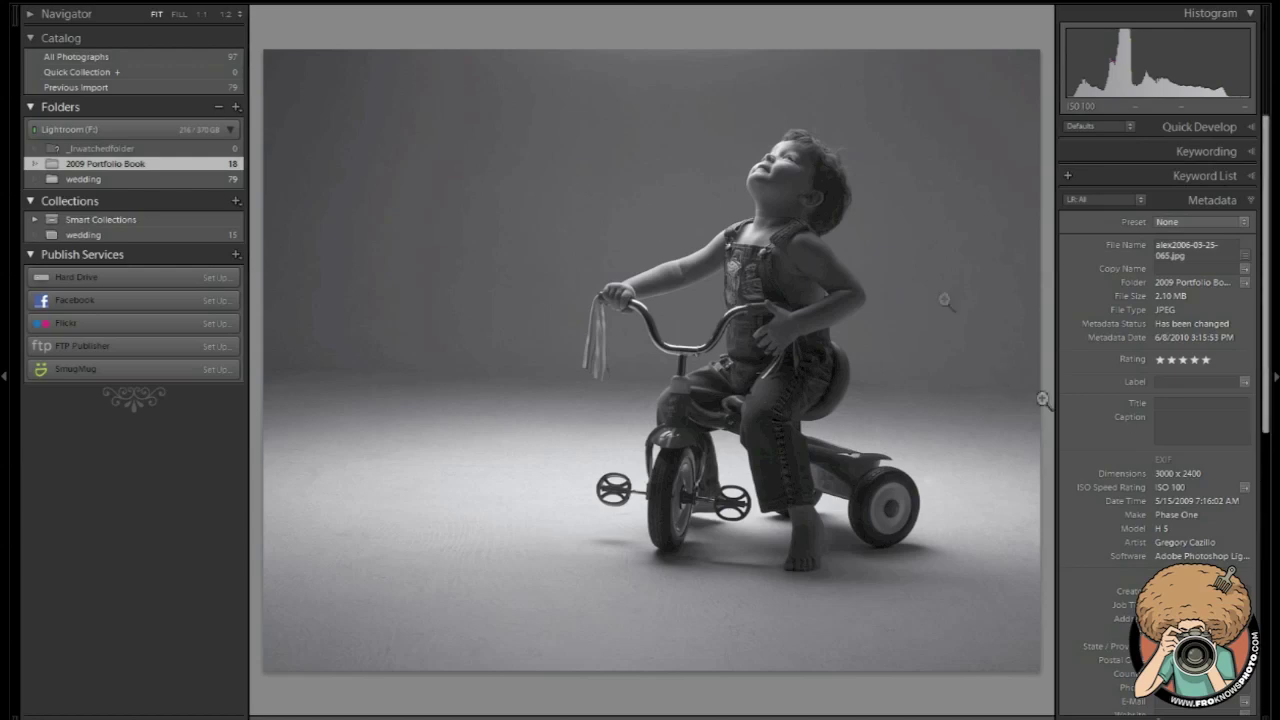
left_click(785, 158)
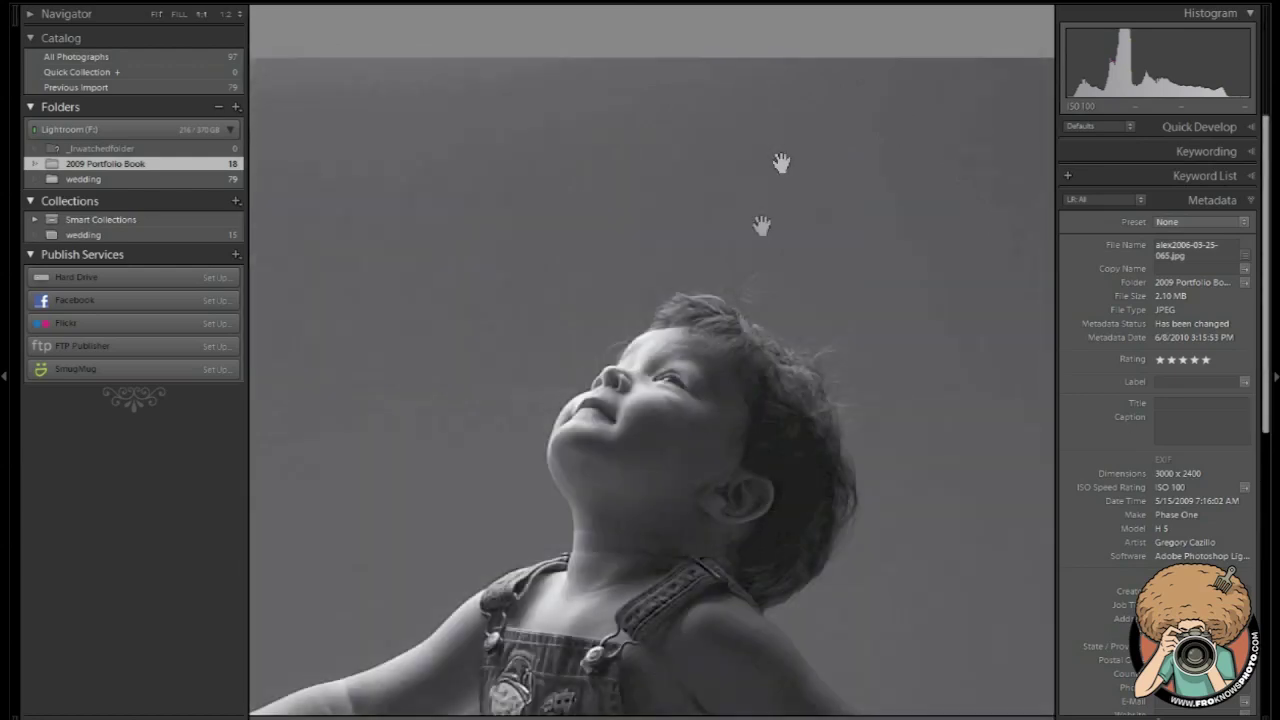
left_click_drag(636, 474, 768, 326)
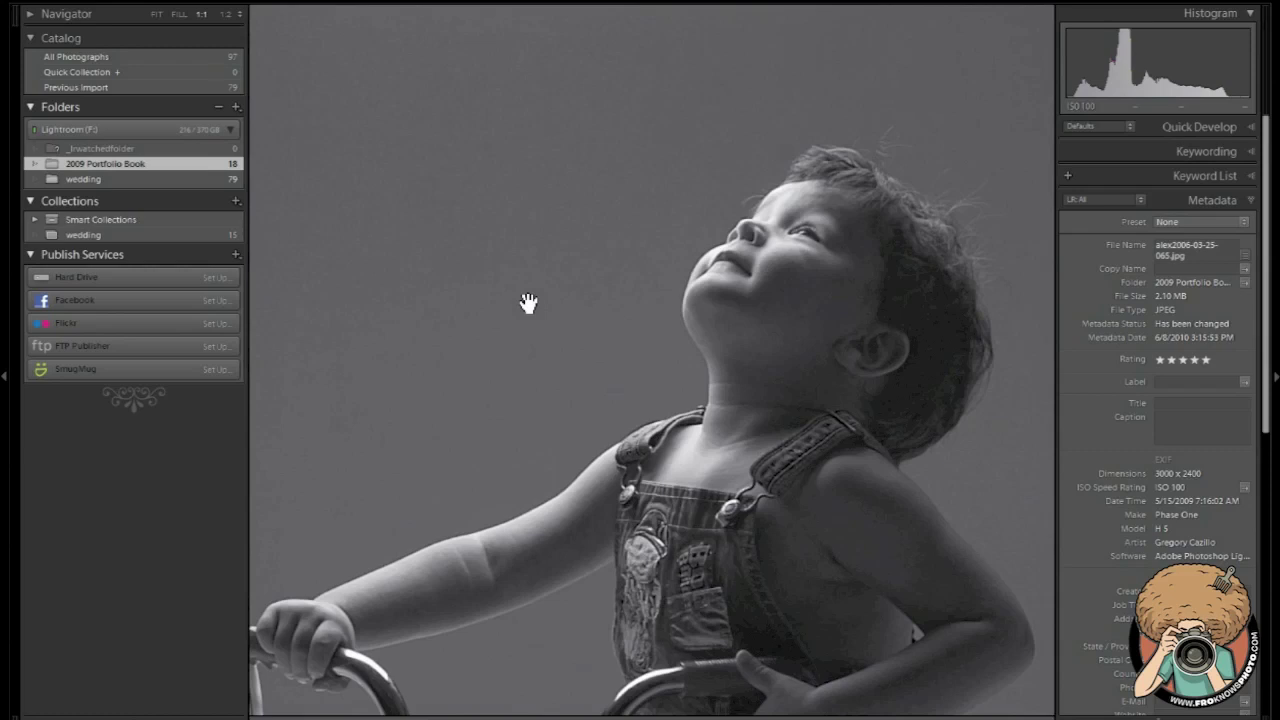
left_click(582, 310)
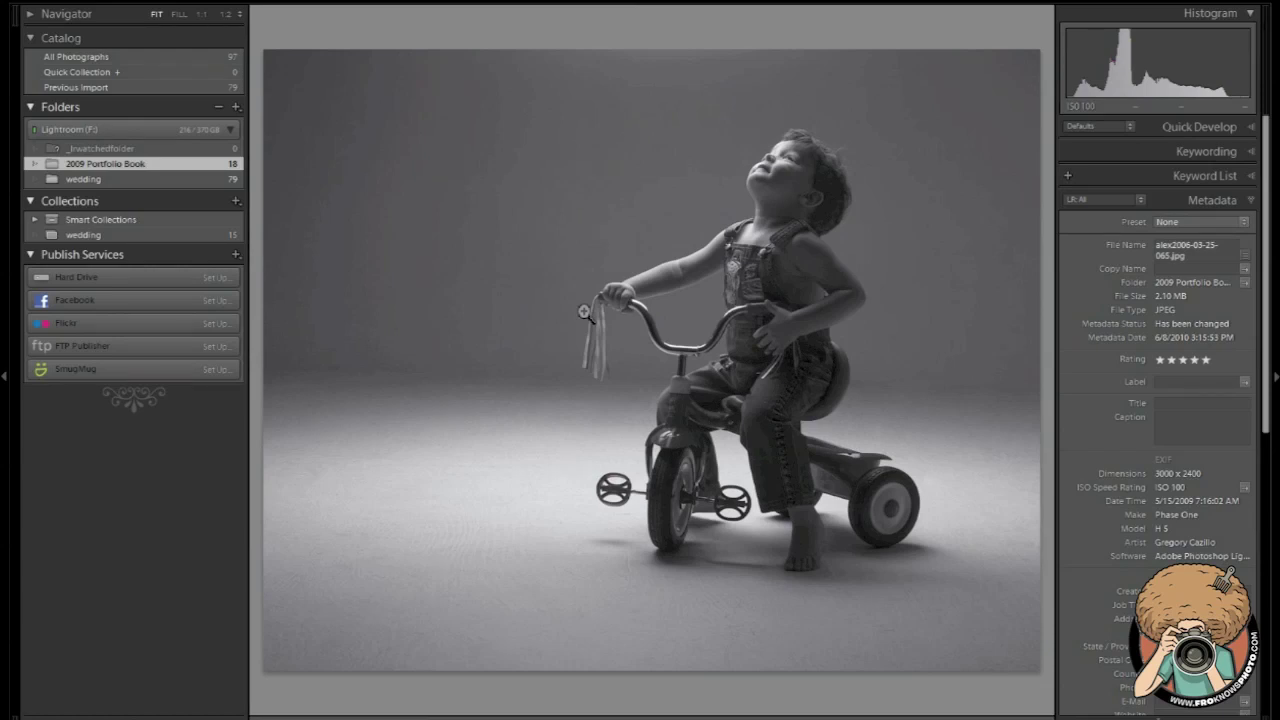
left_click(777, 168)
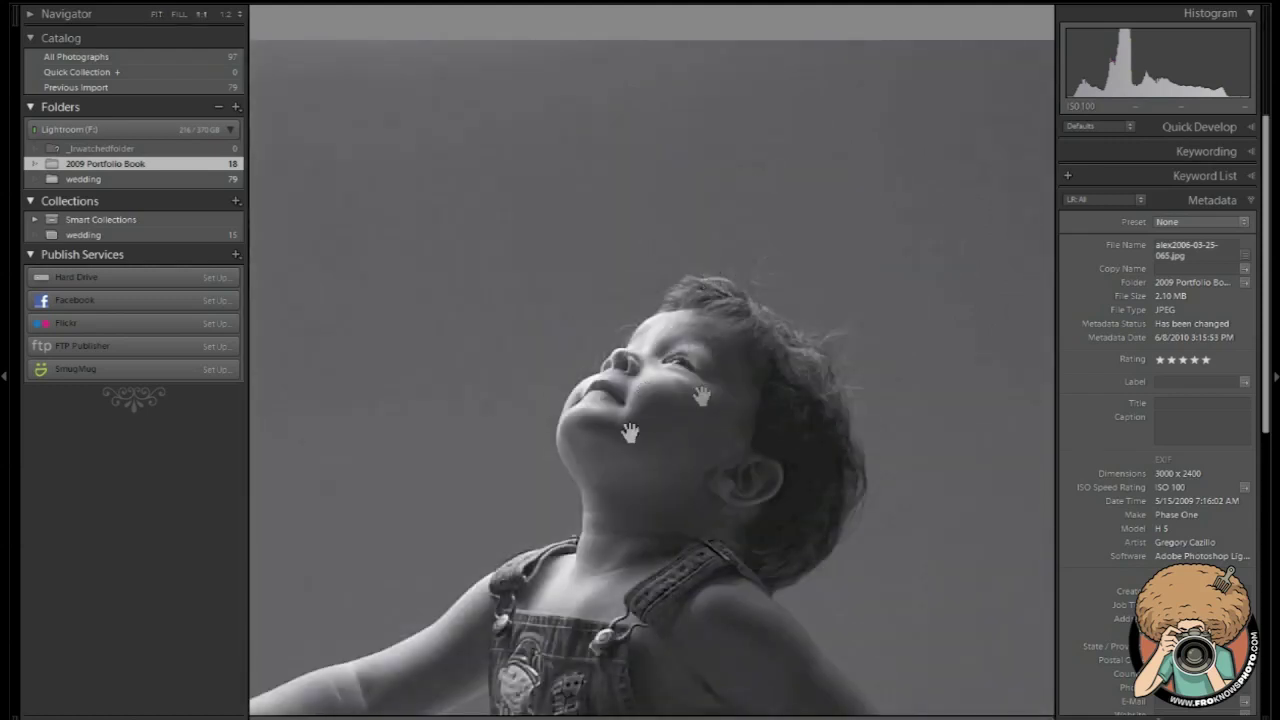
left_click(566, 480)
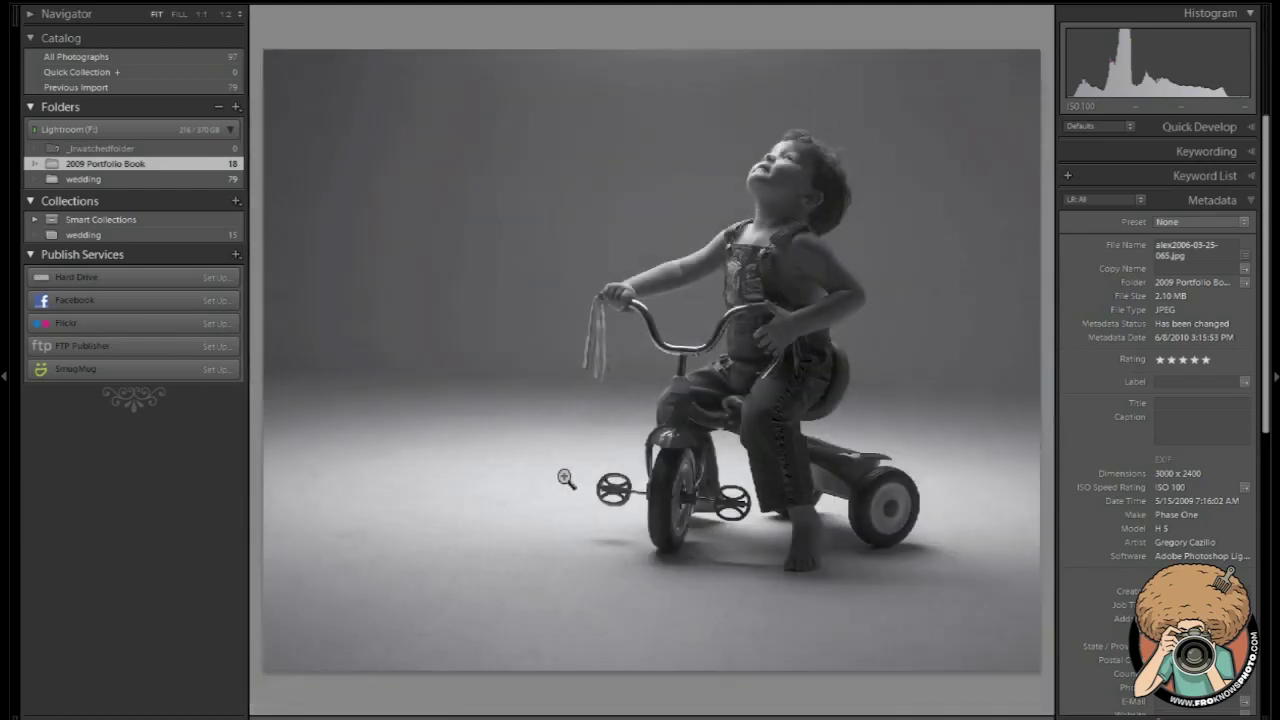